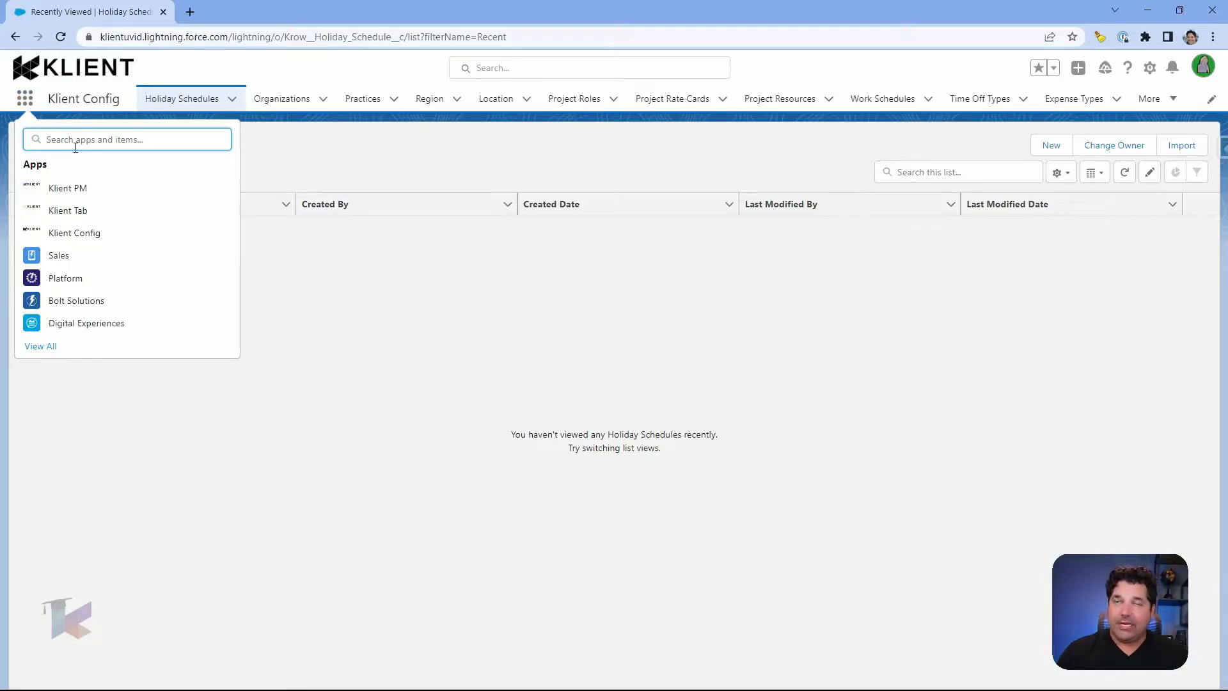
# Step: Open the Klient Config app from the App Launcher
pyautogui.click(81, 234)
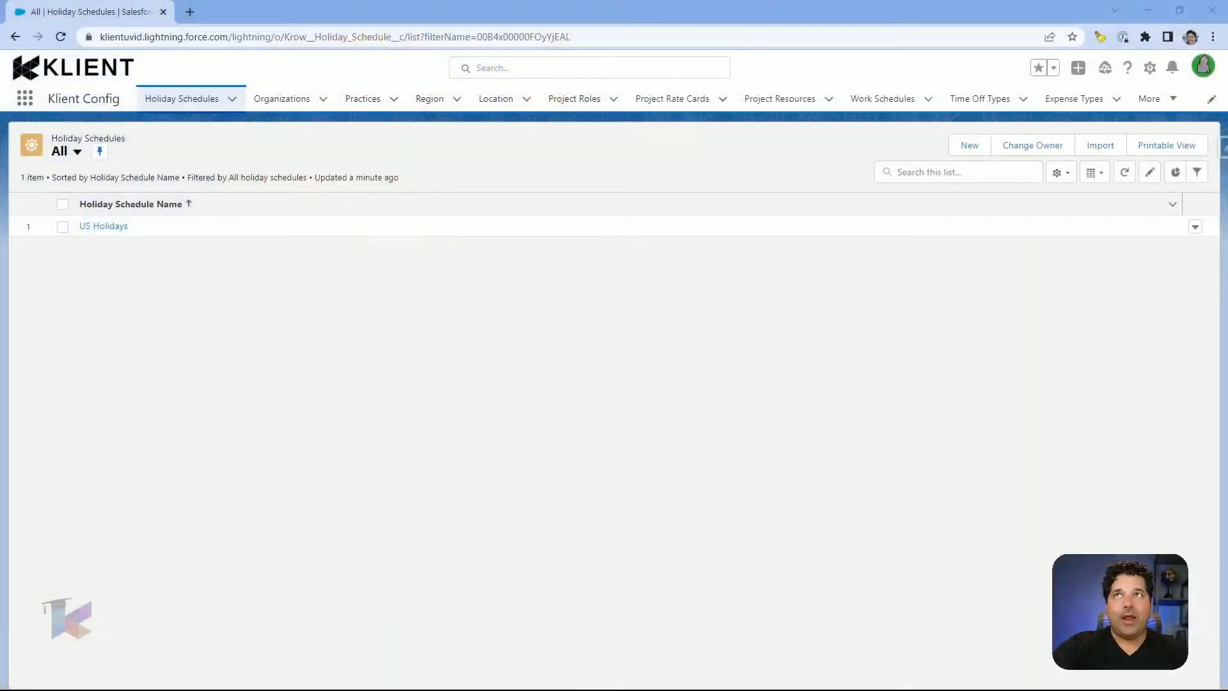
# Step: Preview the New Holiday Schedule form, cancel it, and open the US Holidays schedule
pyautogui.click(970, 145)
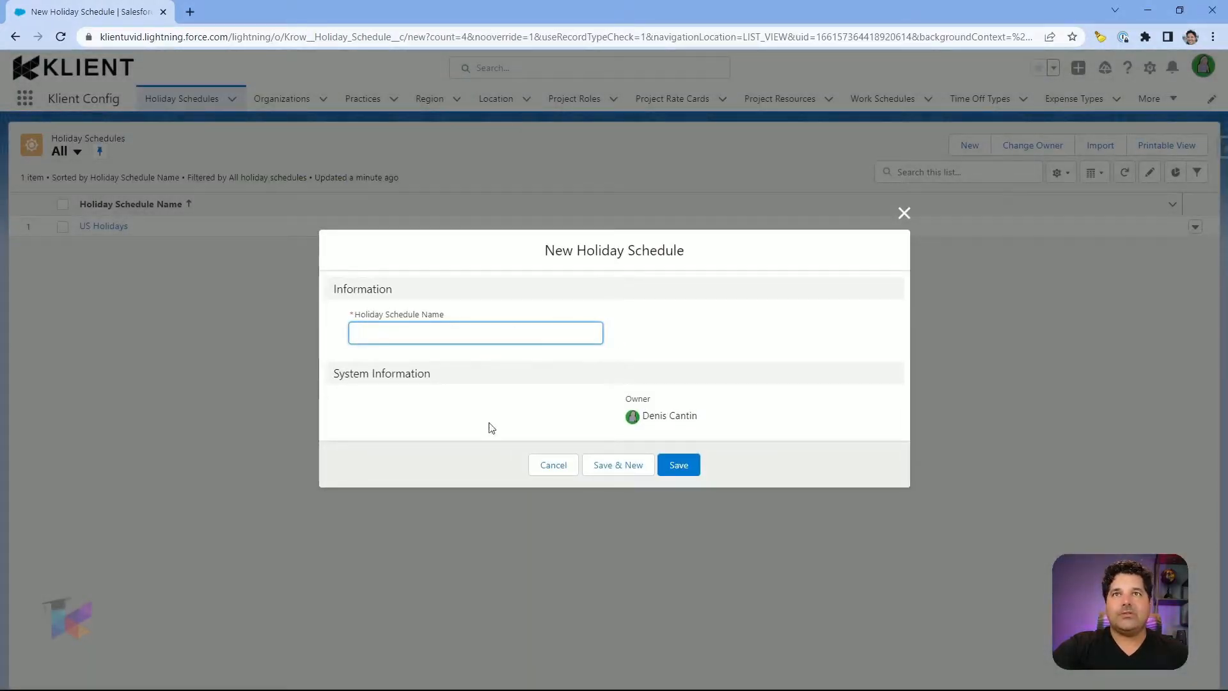
pyautogui.click(551, 466)
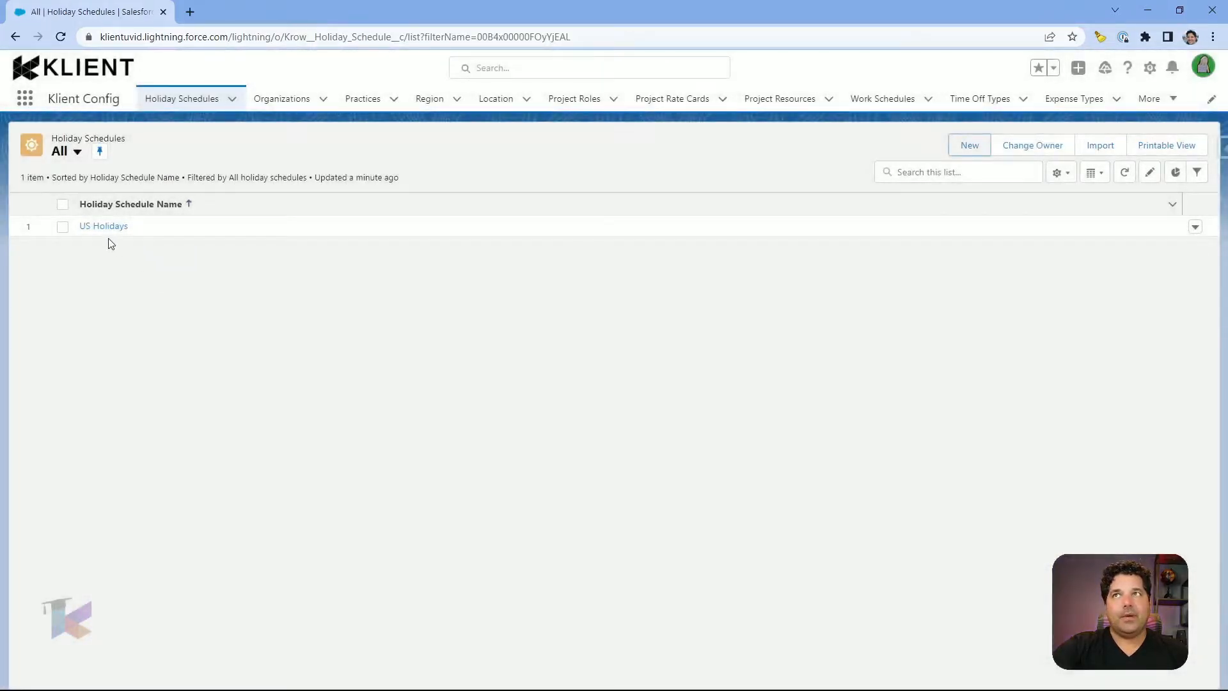
pyautogui.click(103, 227)
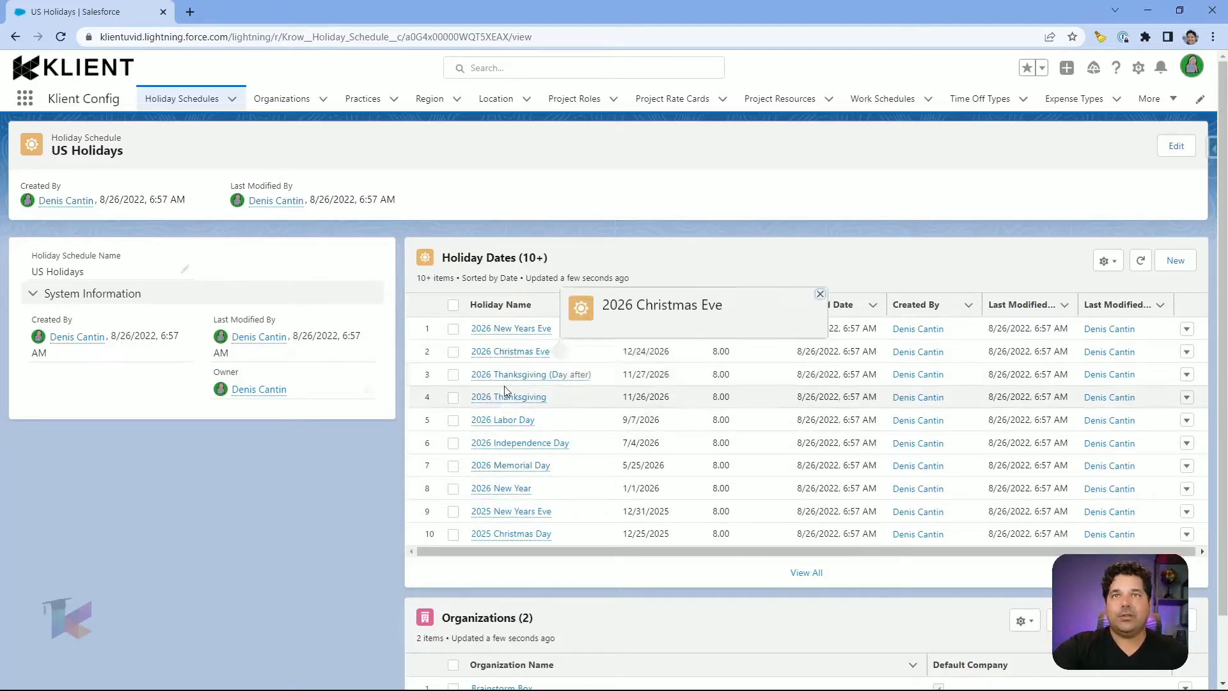
# Step: Preview and cancel a new holiday date, then browse all 58 US holiday dates
pyautogui.click(1176, 268)
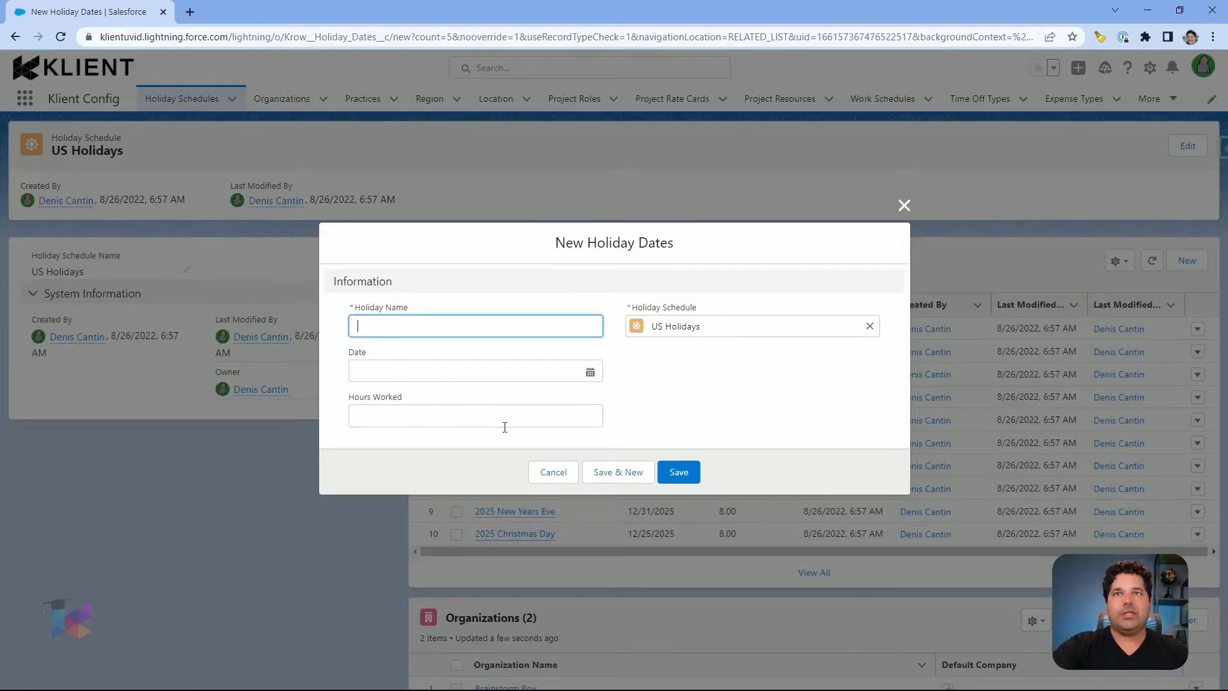
pyautogui.click(550, 473)
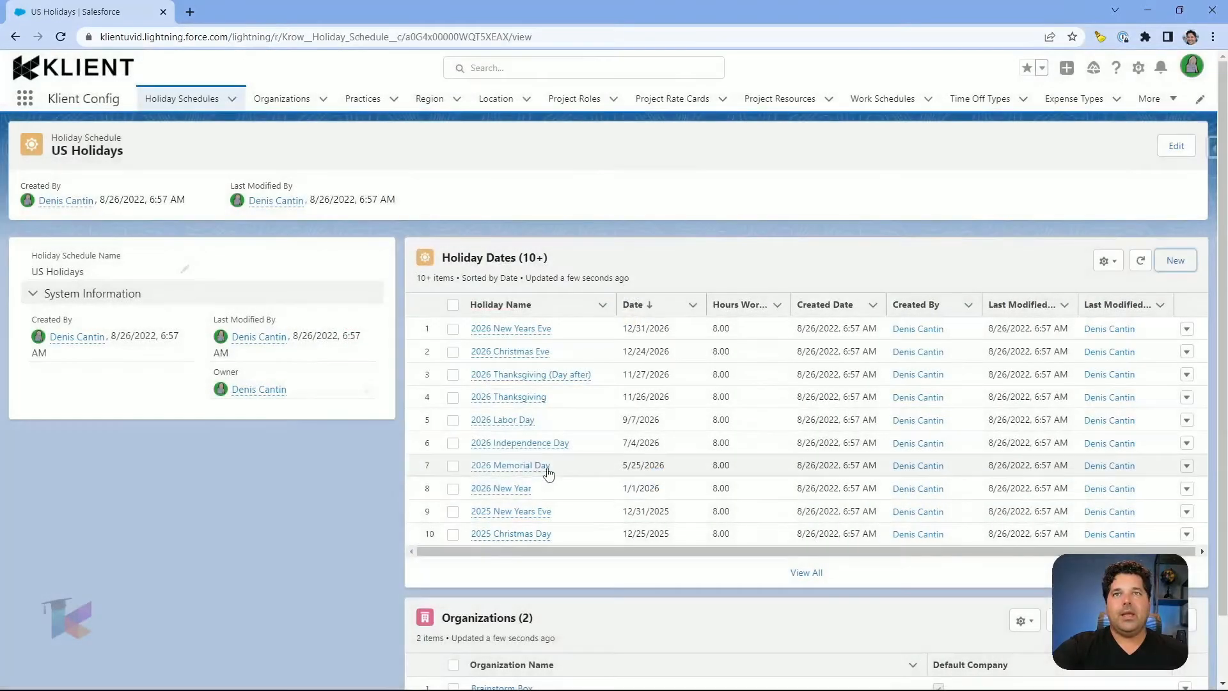
pyautogui.scroll(-2, 832, 474)
pyautogui.click(805, 507)
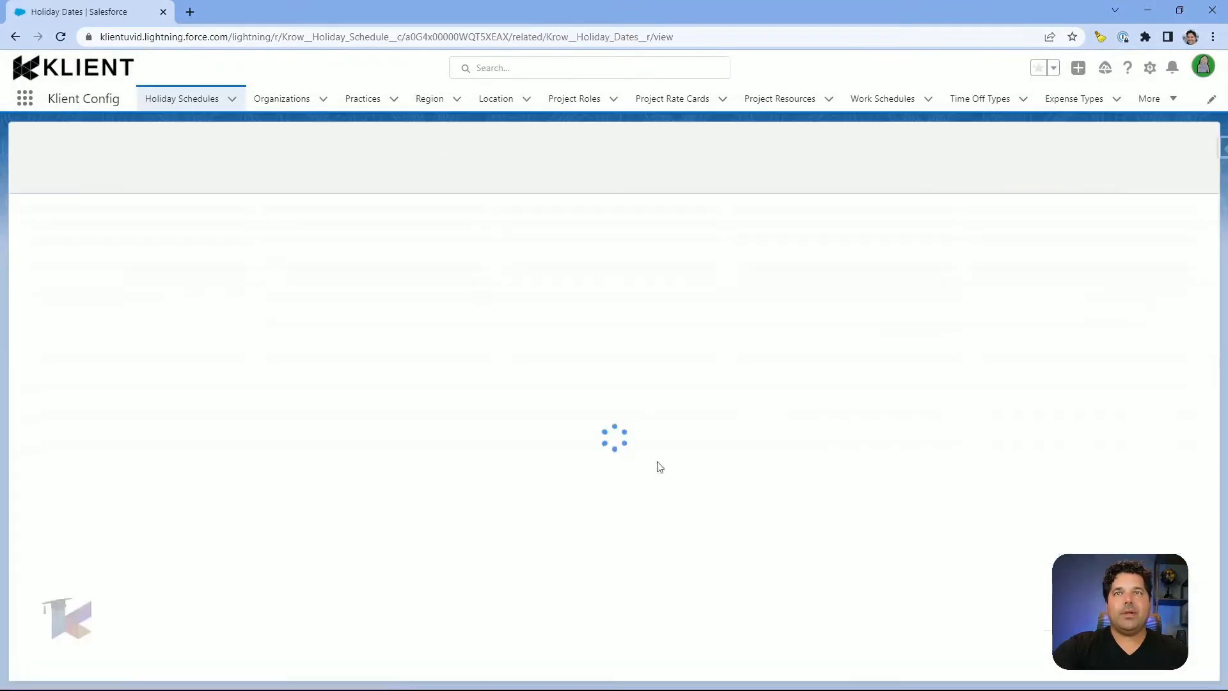
pyautogui.scroll(-3, 135, 550)
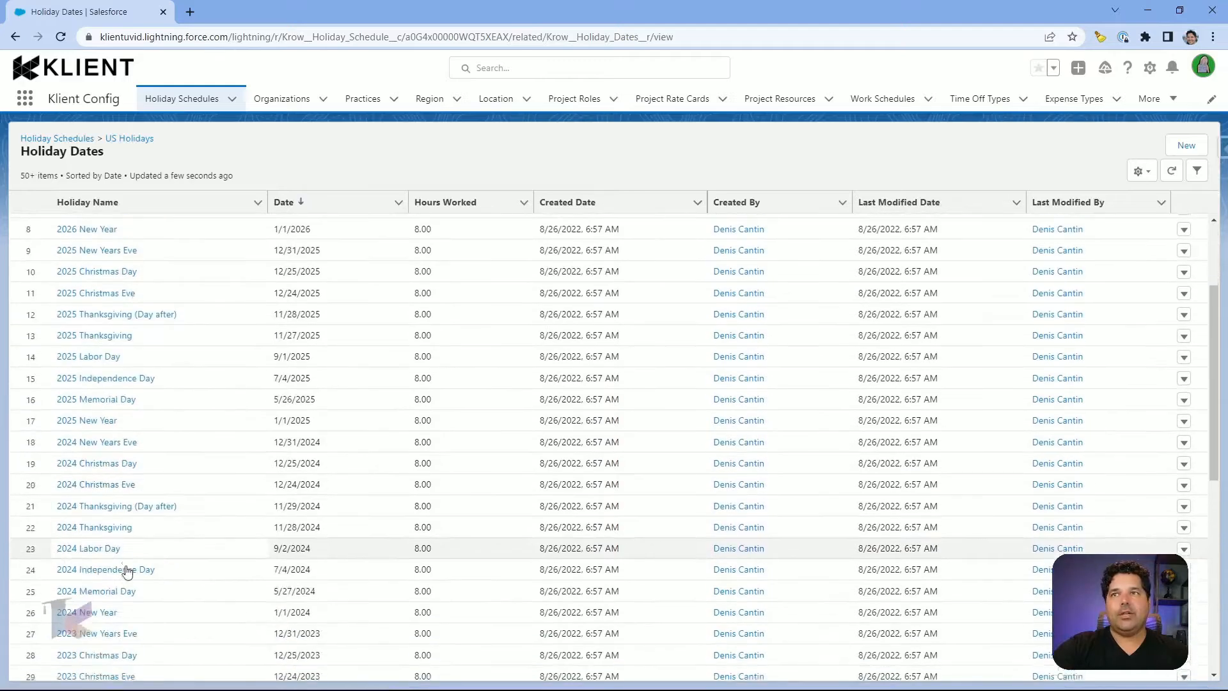
pyautogui.scroll(-8, 126, 571)
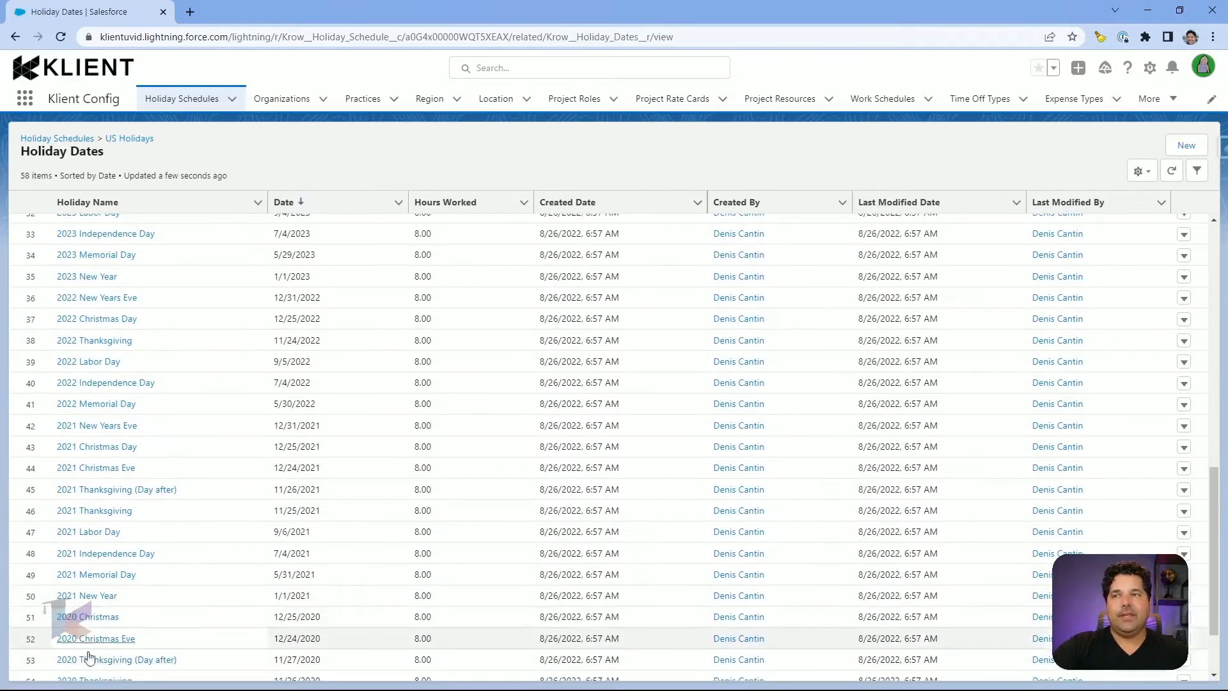
pyautogui.scroll(10, 102, 614)
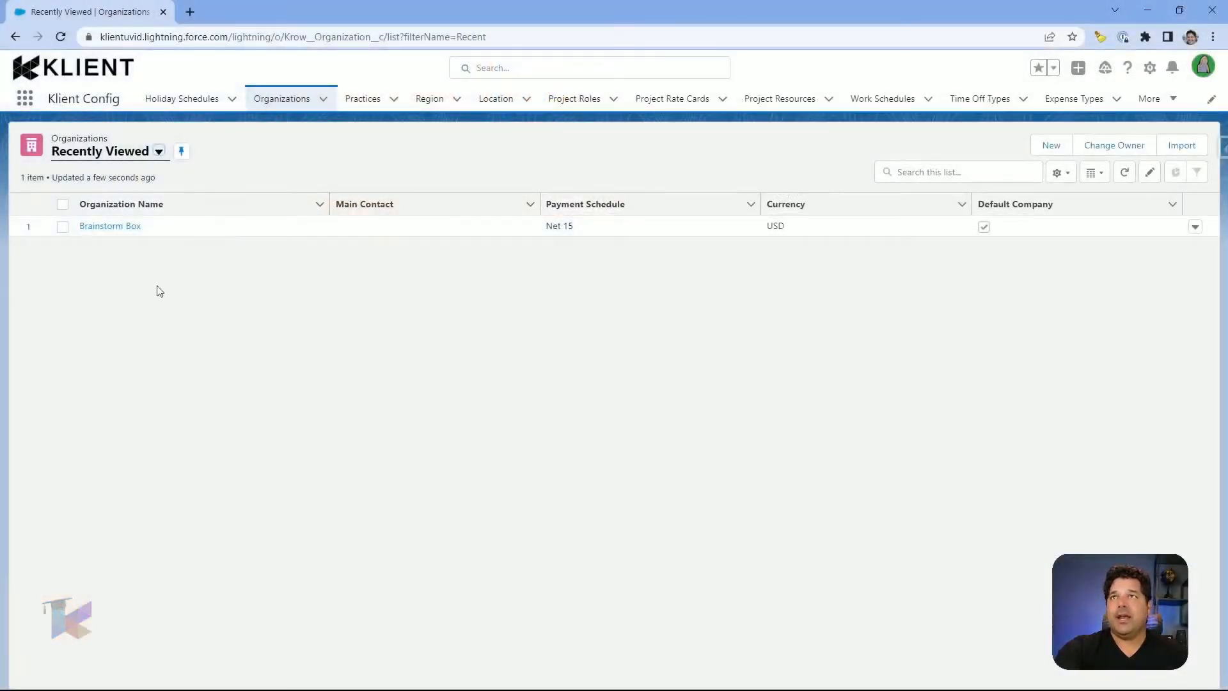
# Step: Open the Brainstorm Box organization record from the Organizations list
pyautogui.click(103, 231)
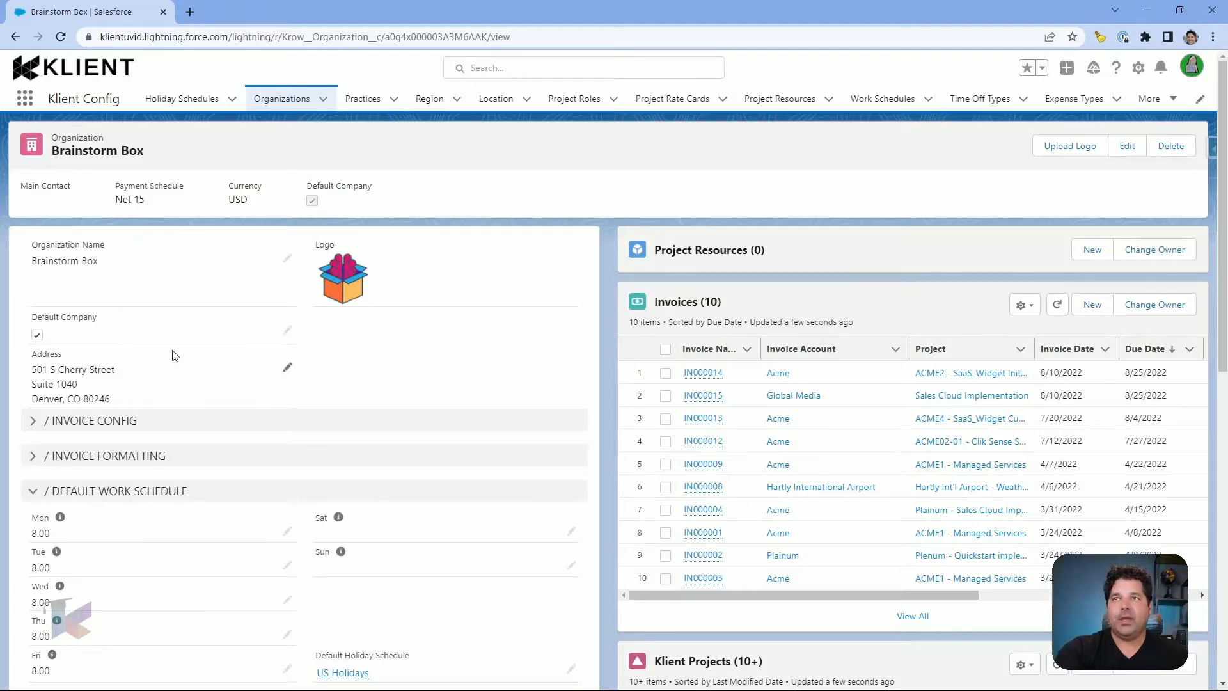
pyautogui.scroll(-2, 174, 355)
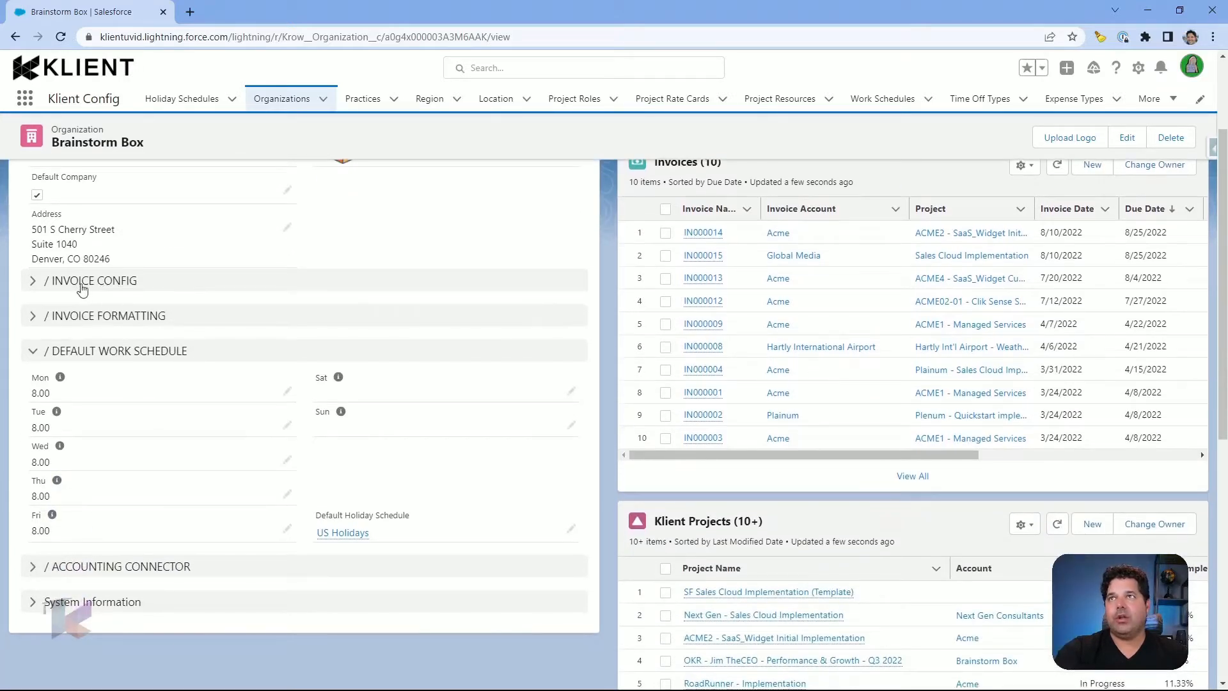
pyautogui.click(47, 285)
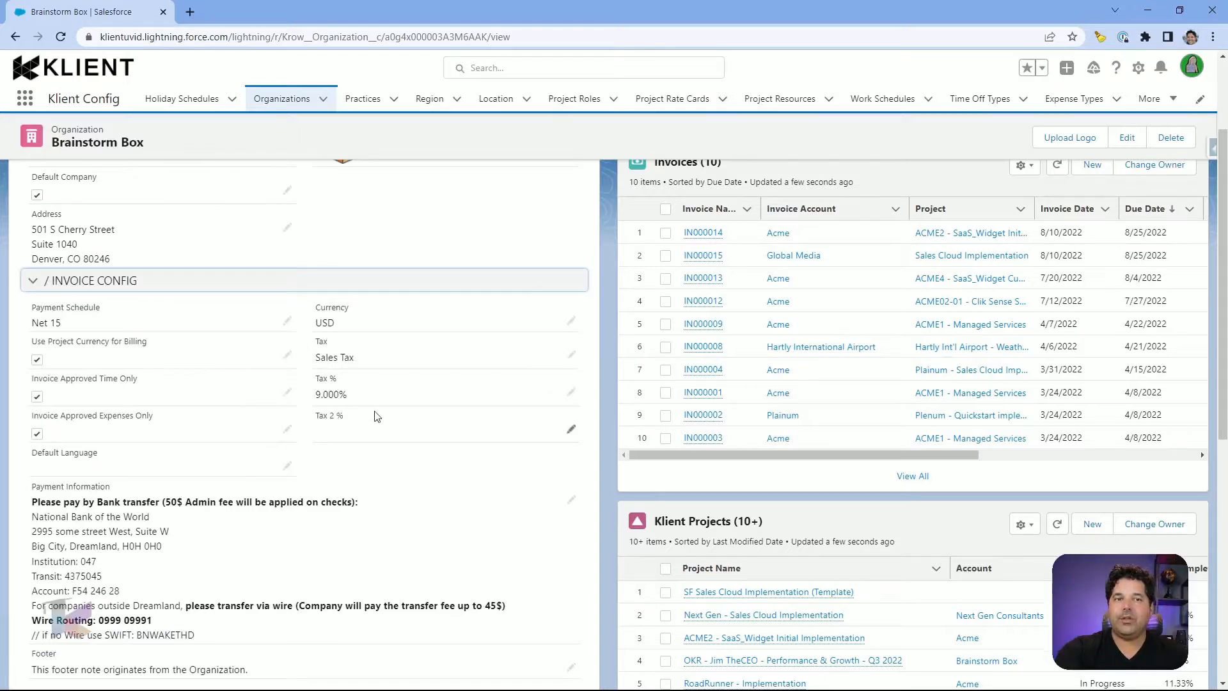
pyautogui.click(83, 283)
pyautogui.click(99, 317)
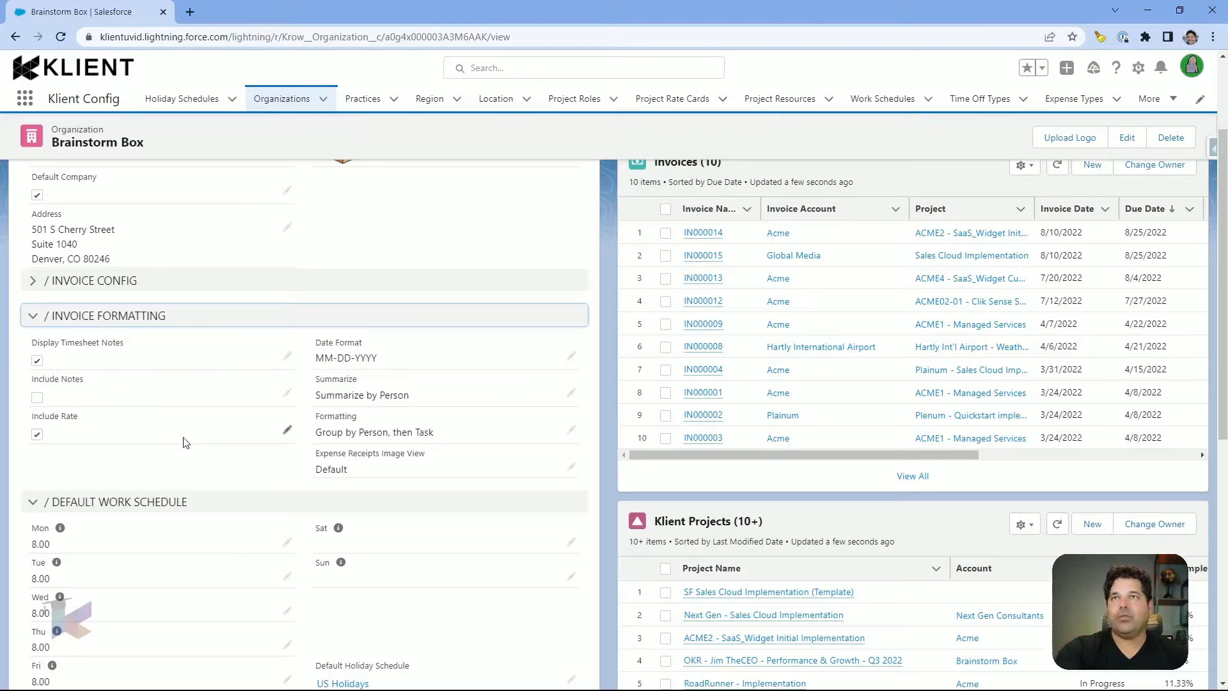
pyautogui.click(34, 320)
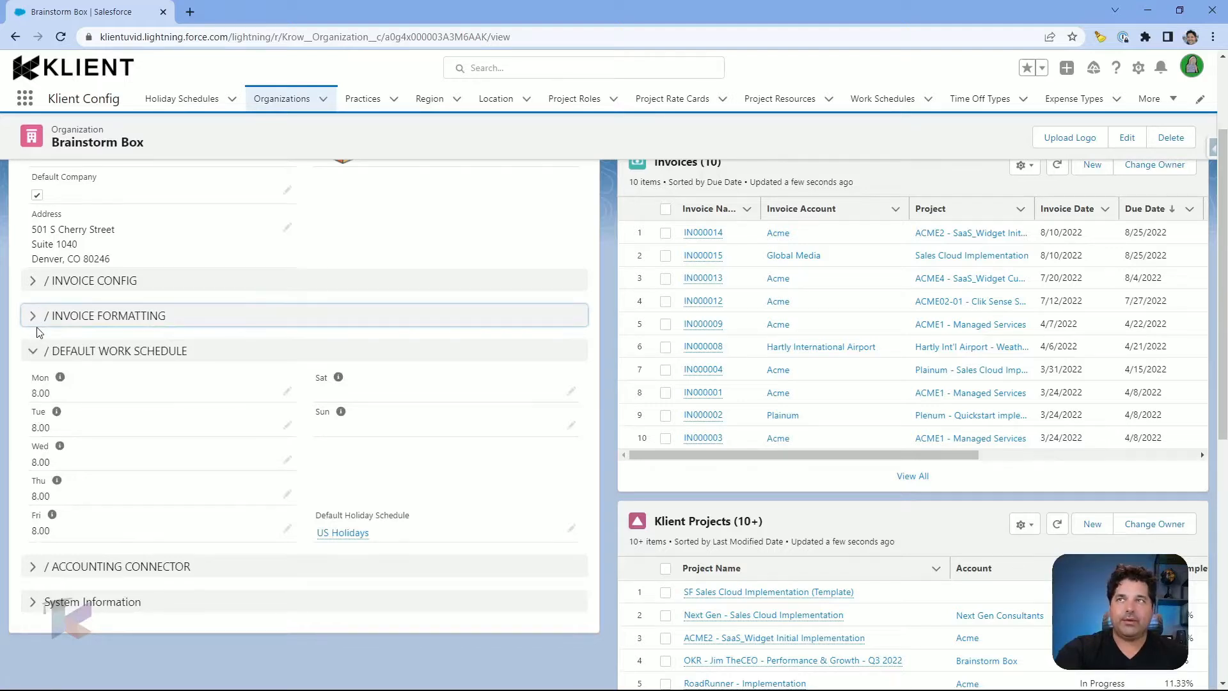
pyautogui.scroll(-1, 36, 332)
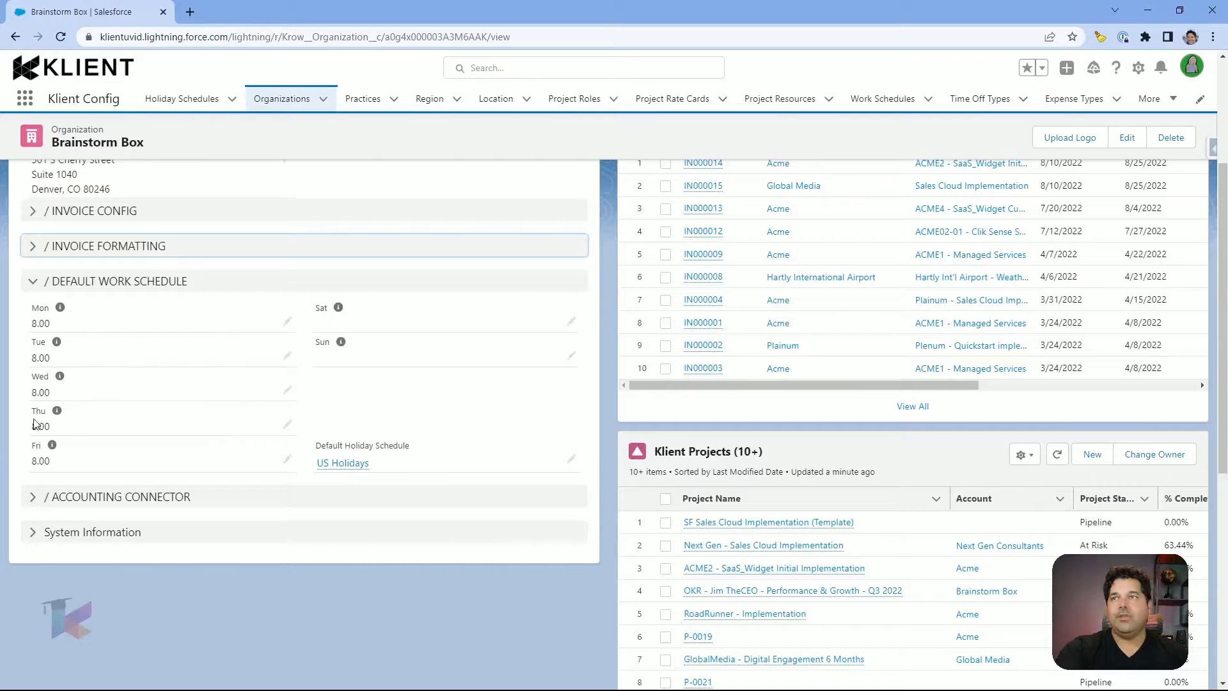
pyautogui.scroll(-1, 50, 435)
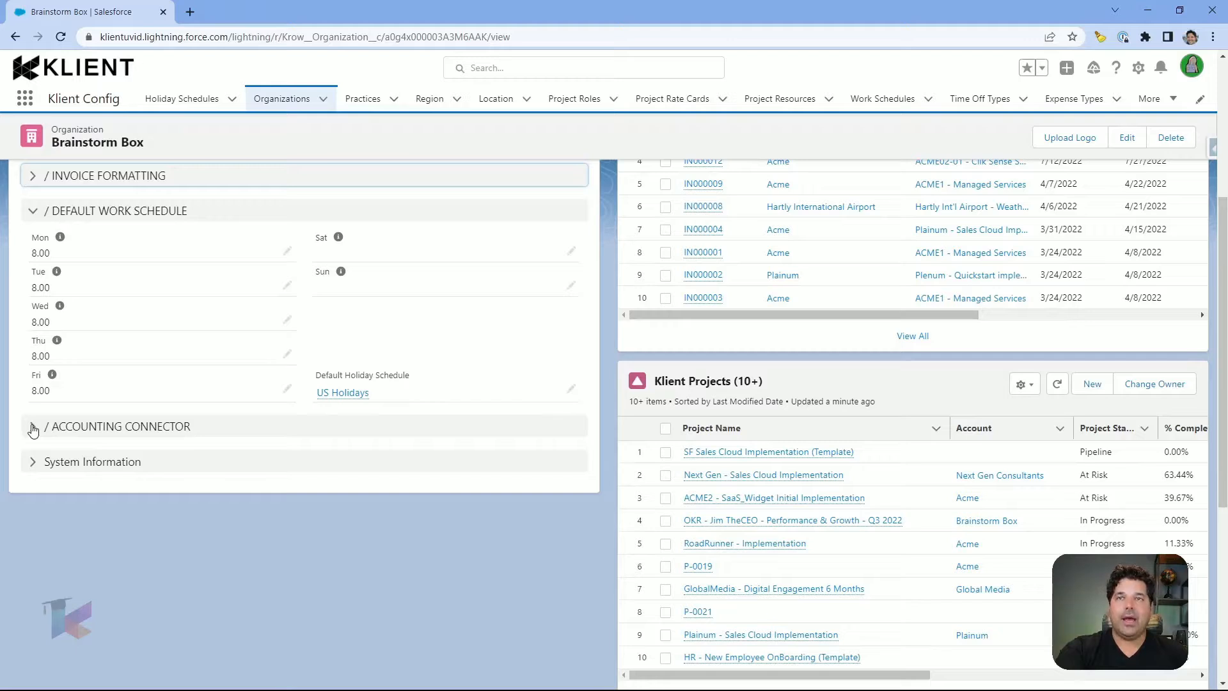
pyautogui.click(34, 430)
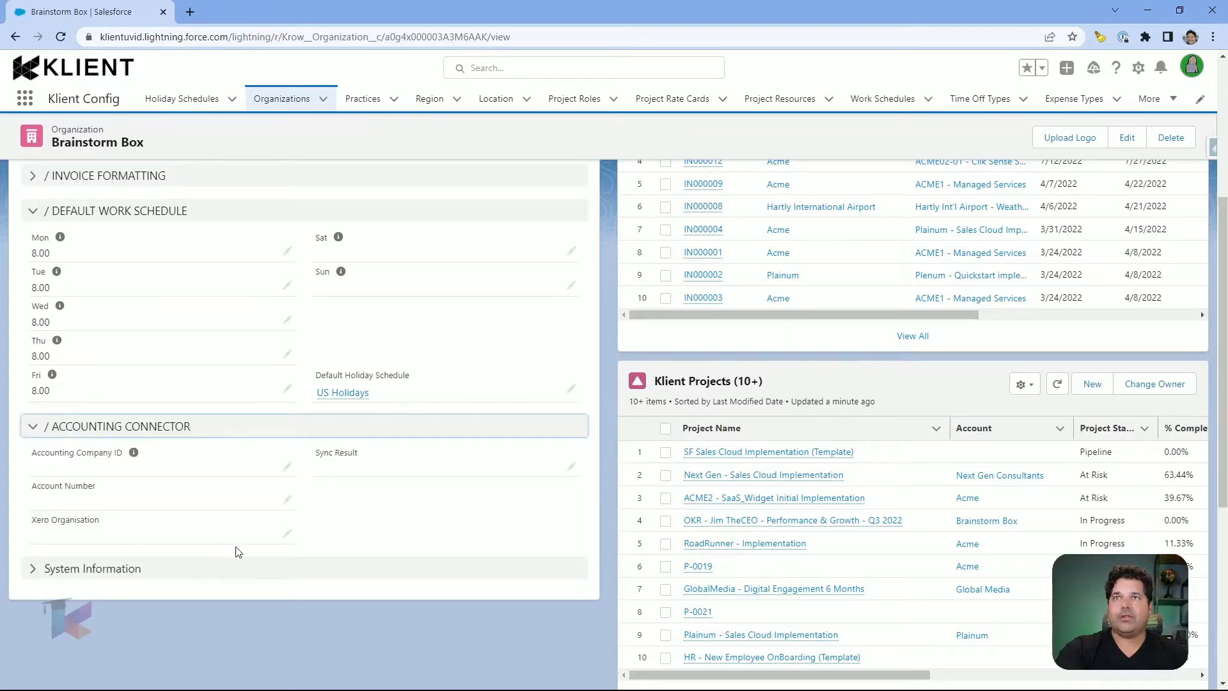
pyautogui.click(35, 428)
pyautogui.scroll(3, 417, 403)
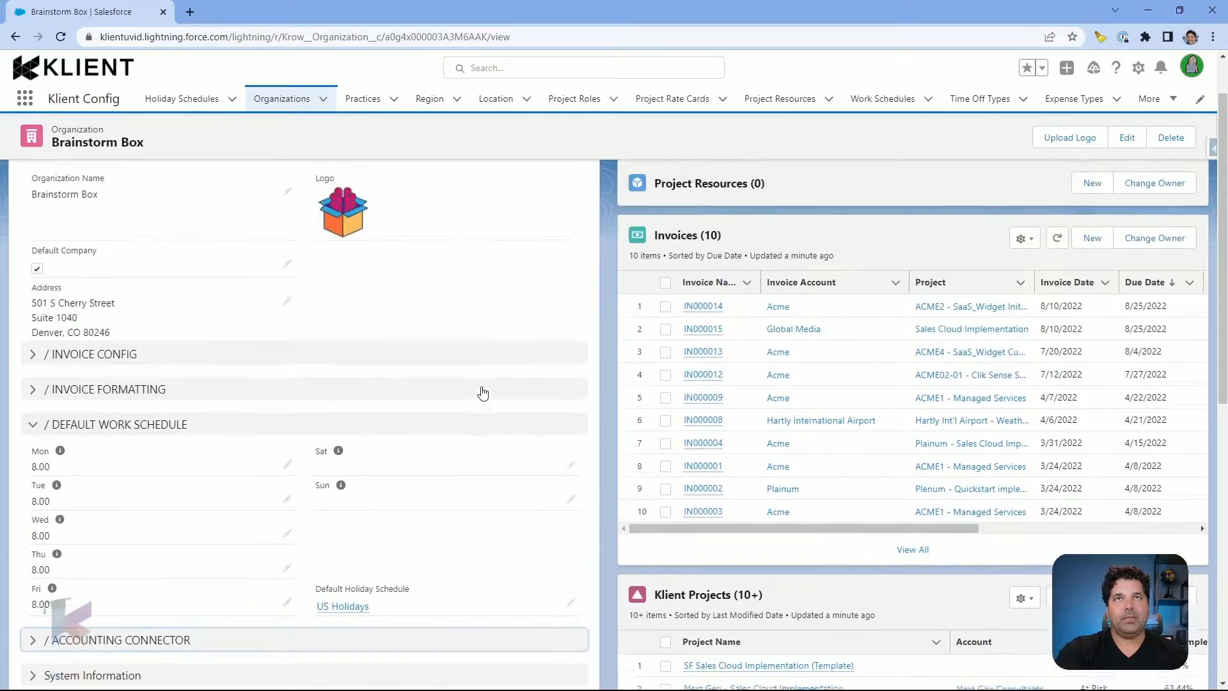
# Step: Scroll through the Brainstorm Box record's details and related lists
pyautogui.scroll(1, 483, 393)
pyautogui.hscroll(2, 652, 359)
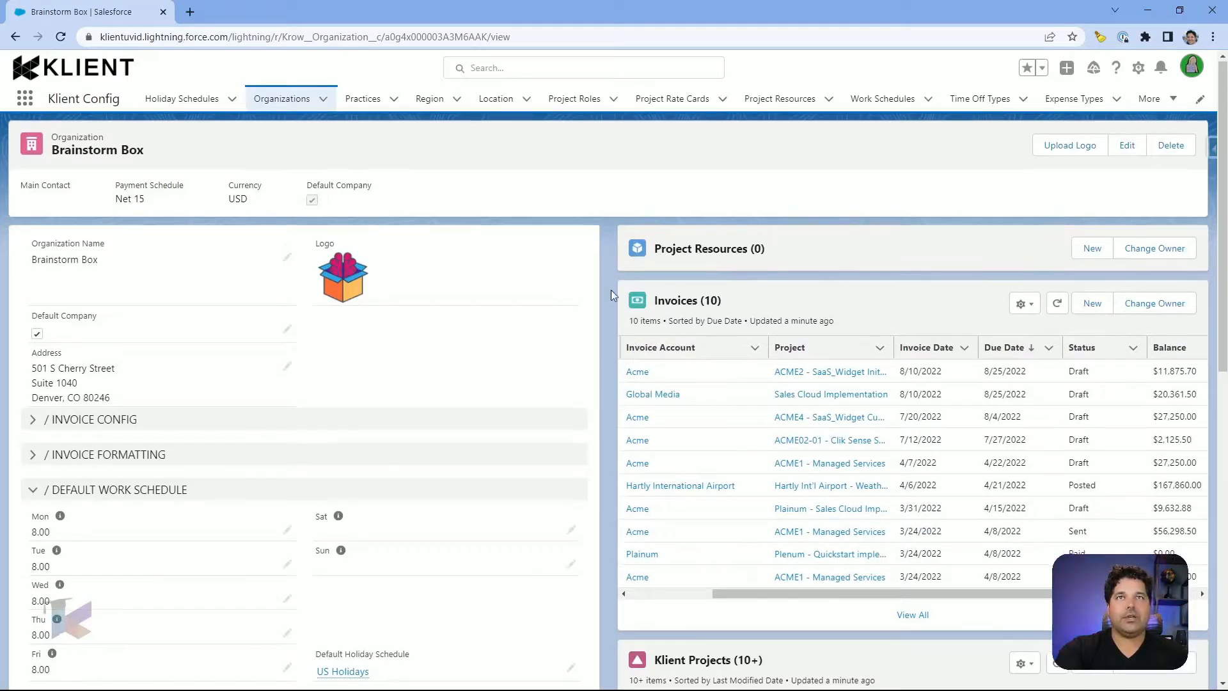
pyautogui.scroll(-1, 626, 332)
pyautogui.scroll(-5, 656, 381)
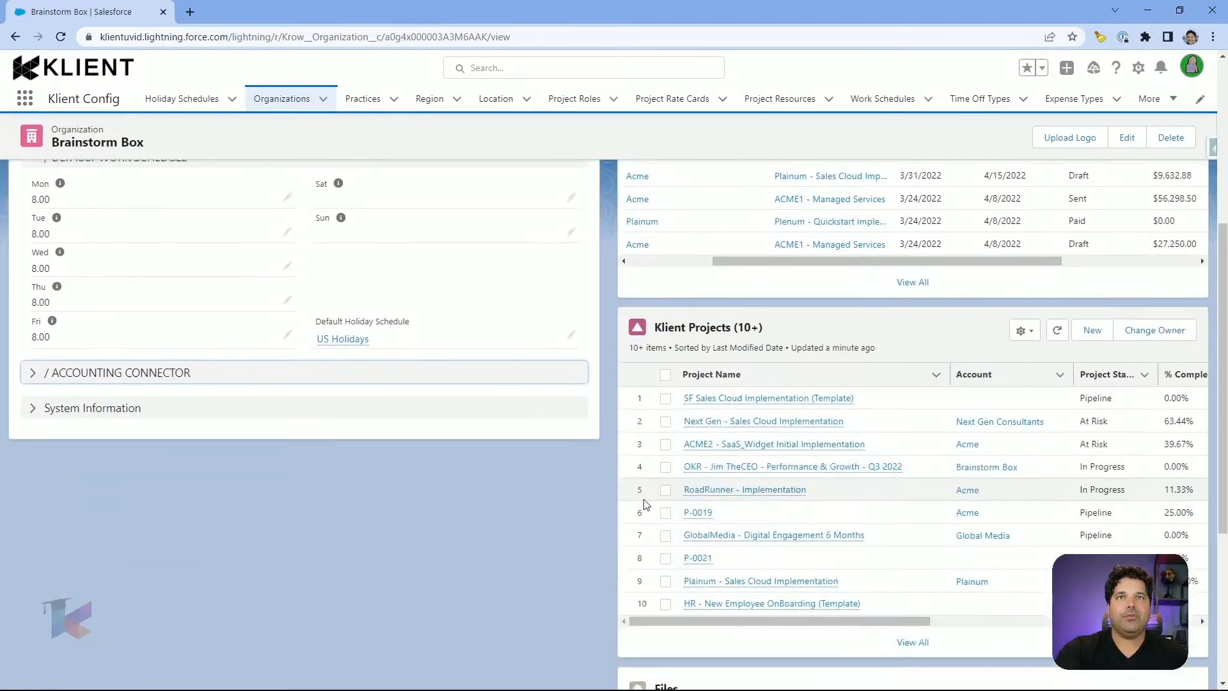
pyautogui.scroll(-1, 669, 467)
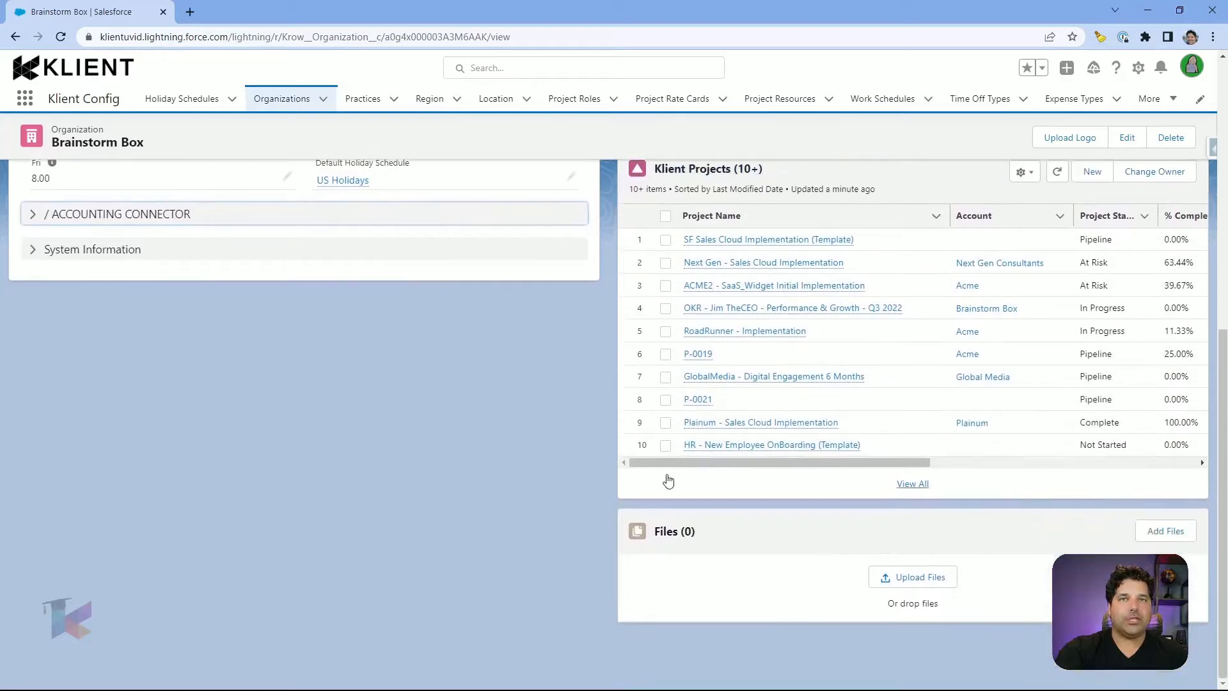
pyautogui.scroll(7, 562, 499)
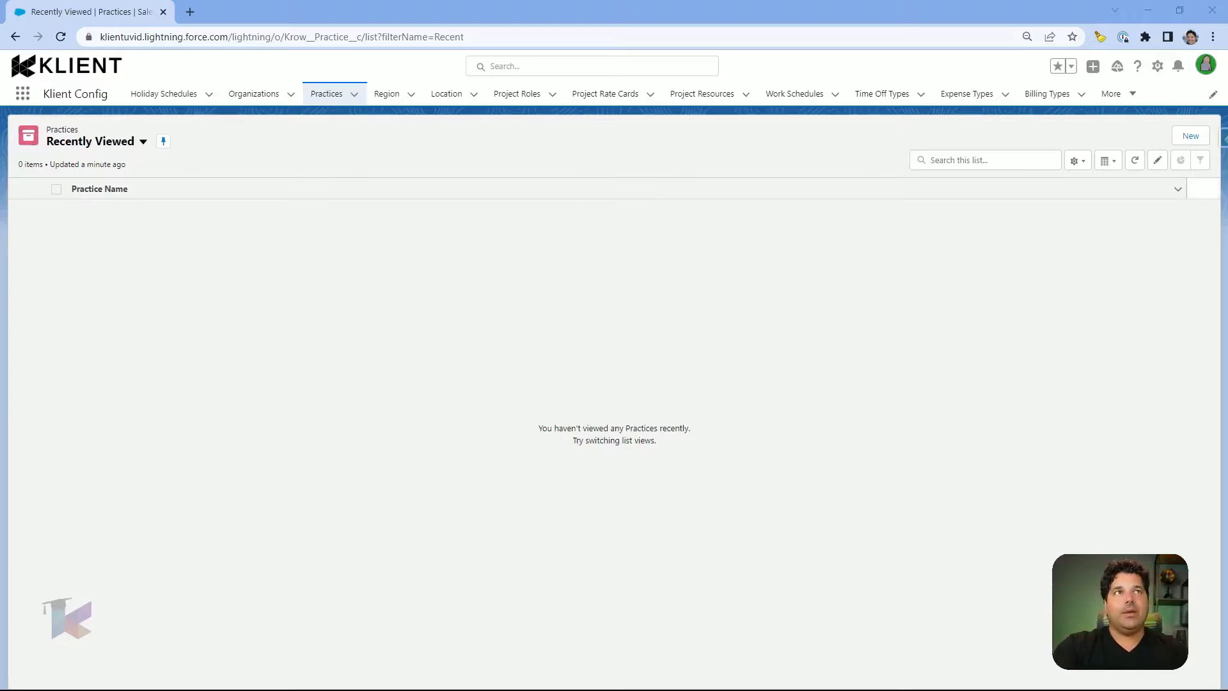
# Step: Start a new practice, discard it unsaved, and open the Region list
pyautogui.click(1182, 139)
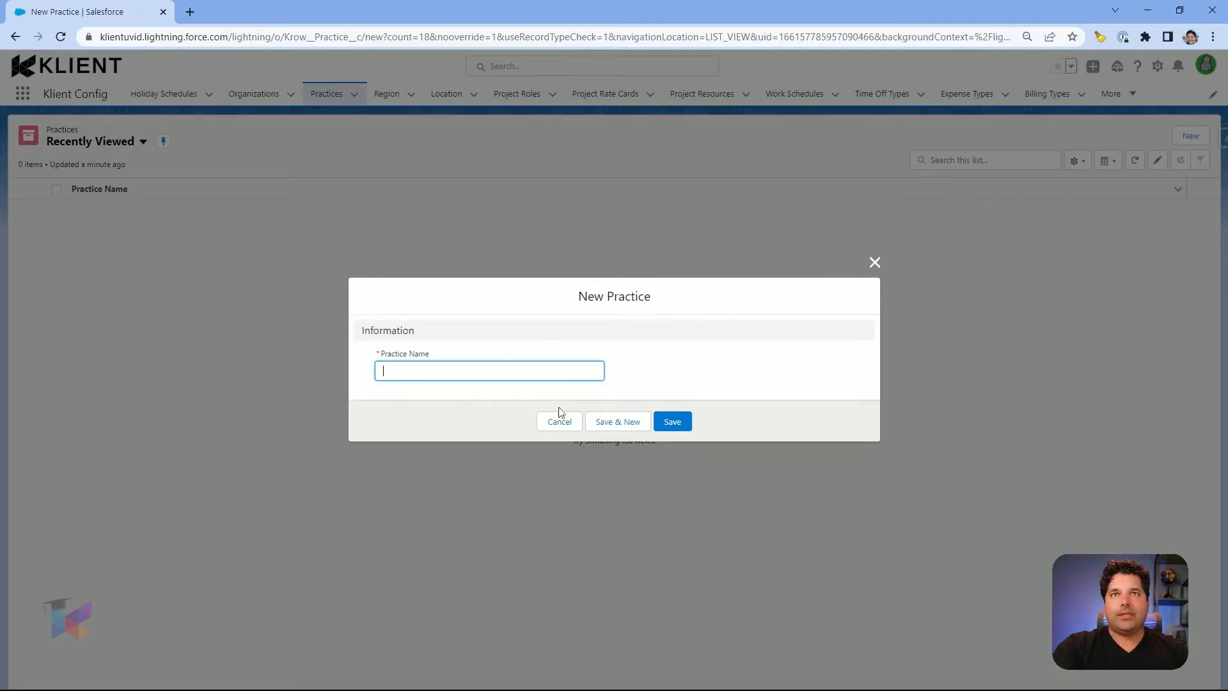
pyautogui.click(545, 423)
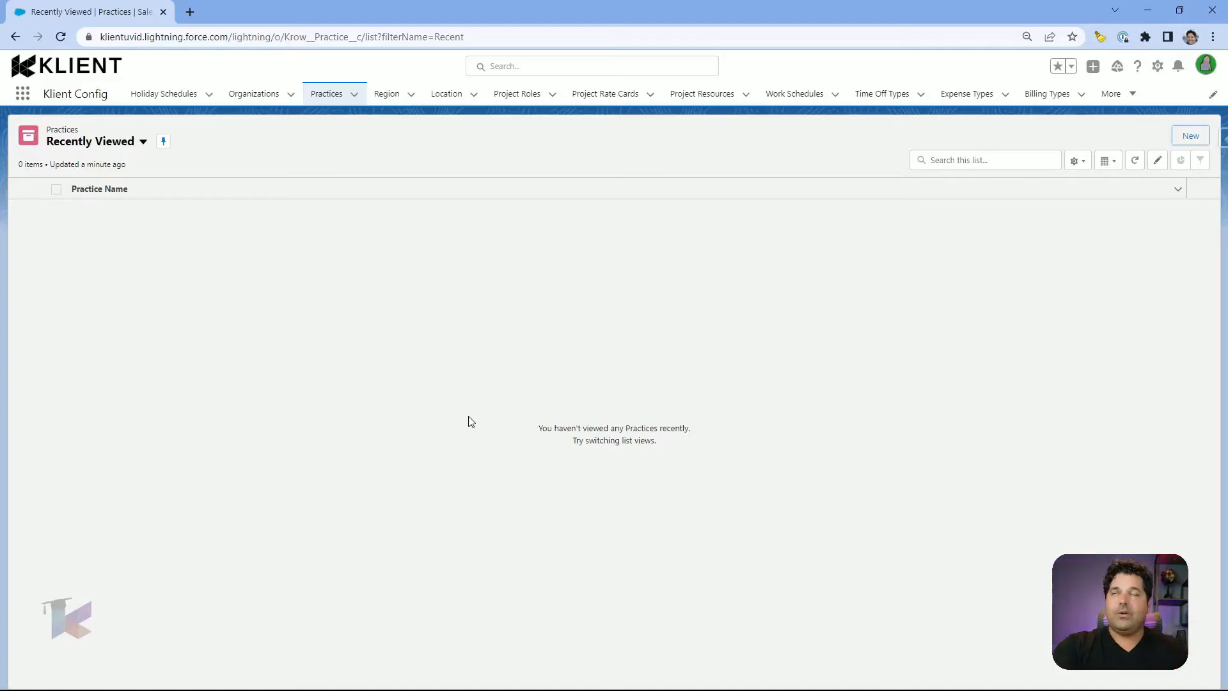
pyautogui.click(387, 94)
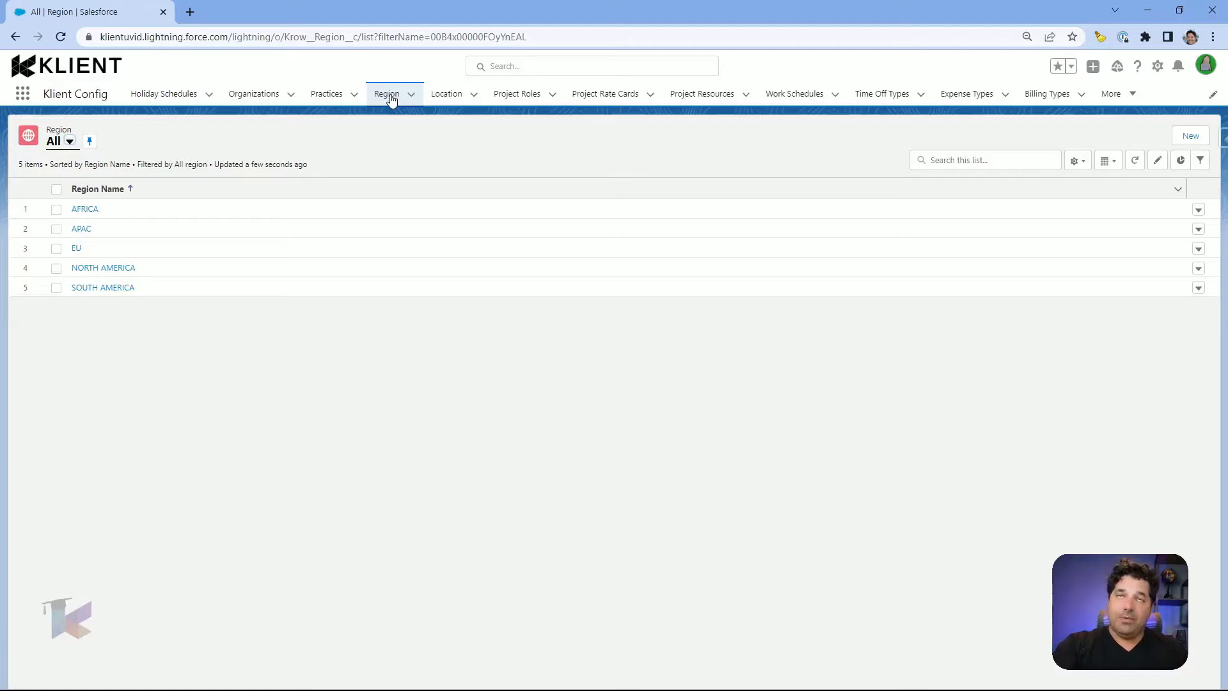
# Step: Open the Location list to review the configured locations
pyautogui.click(446, 94)
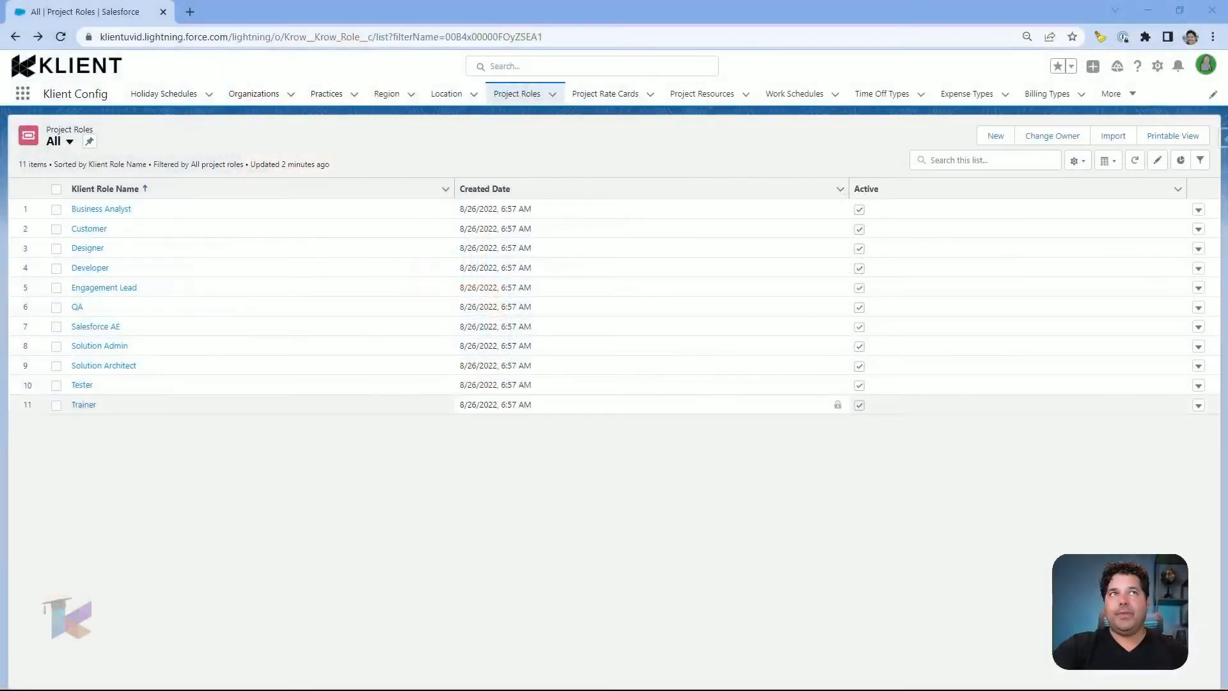
# Step: Open the New Project Role form and close it without saving
pyautogui.click(995, 135)
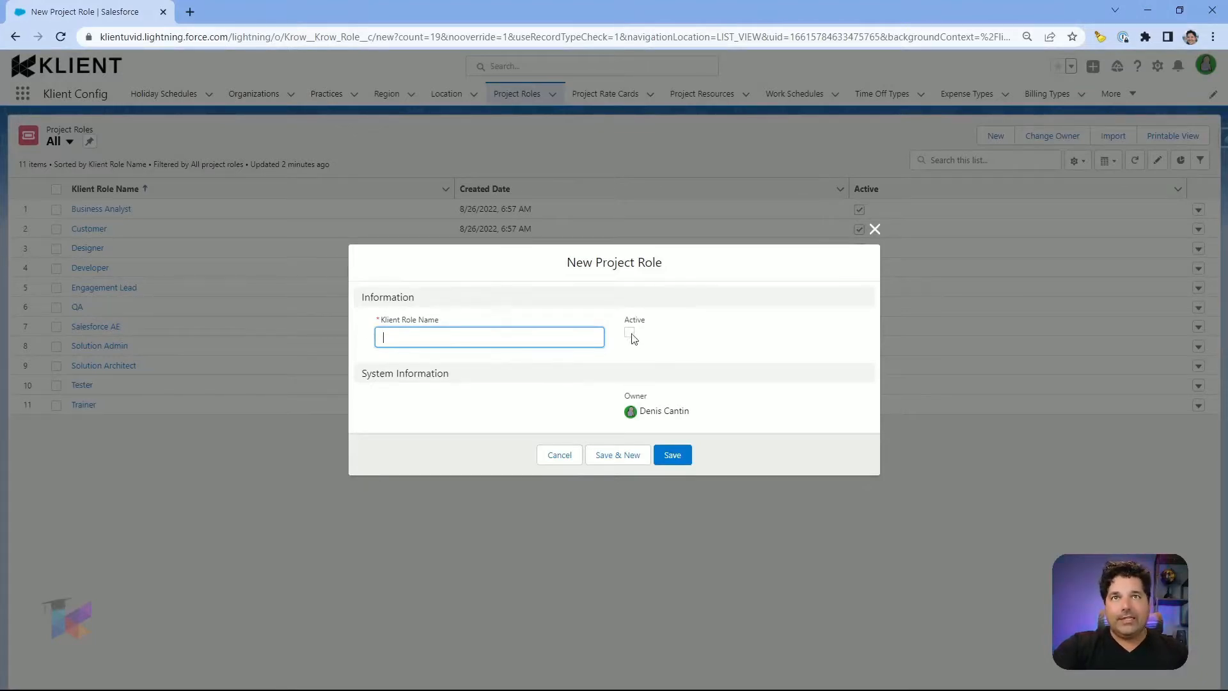
pyautogui.click(555, 458)
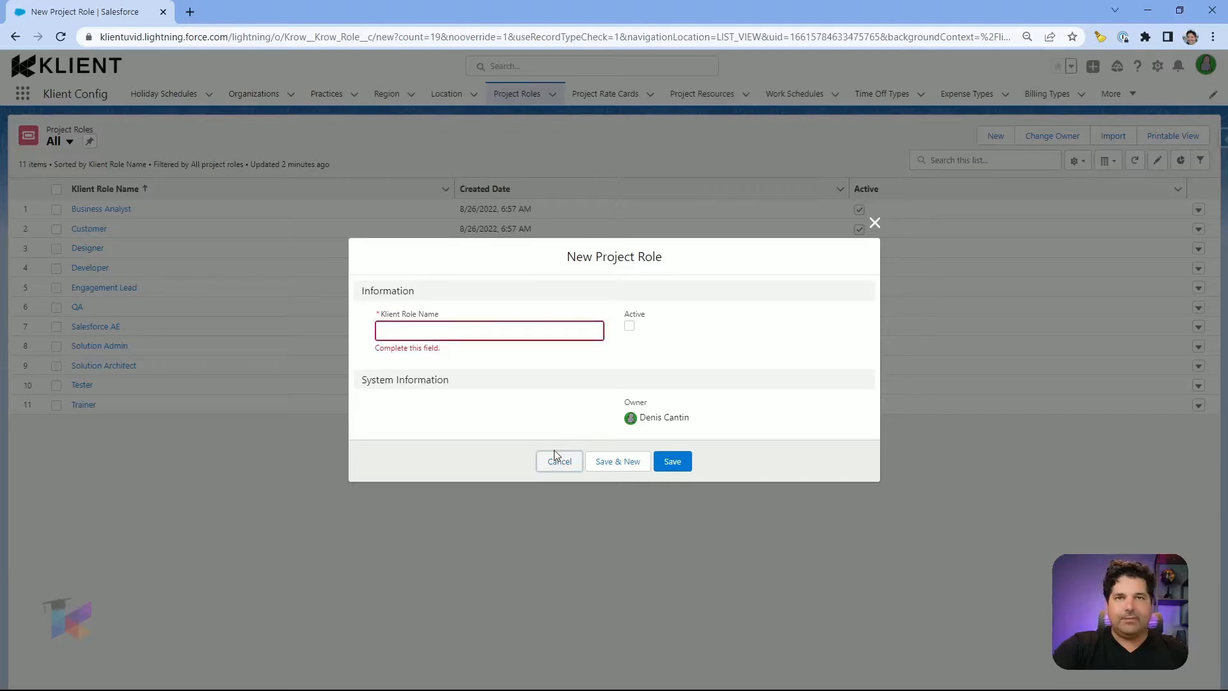
pyautogui.click(555, 459)
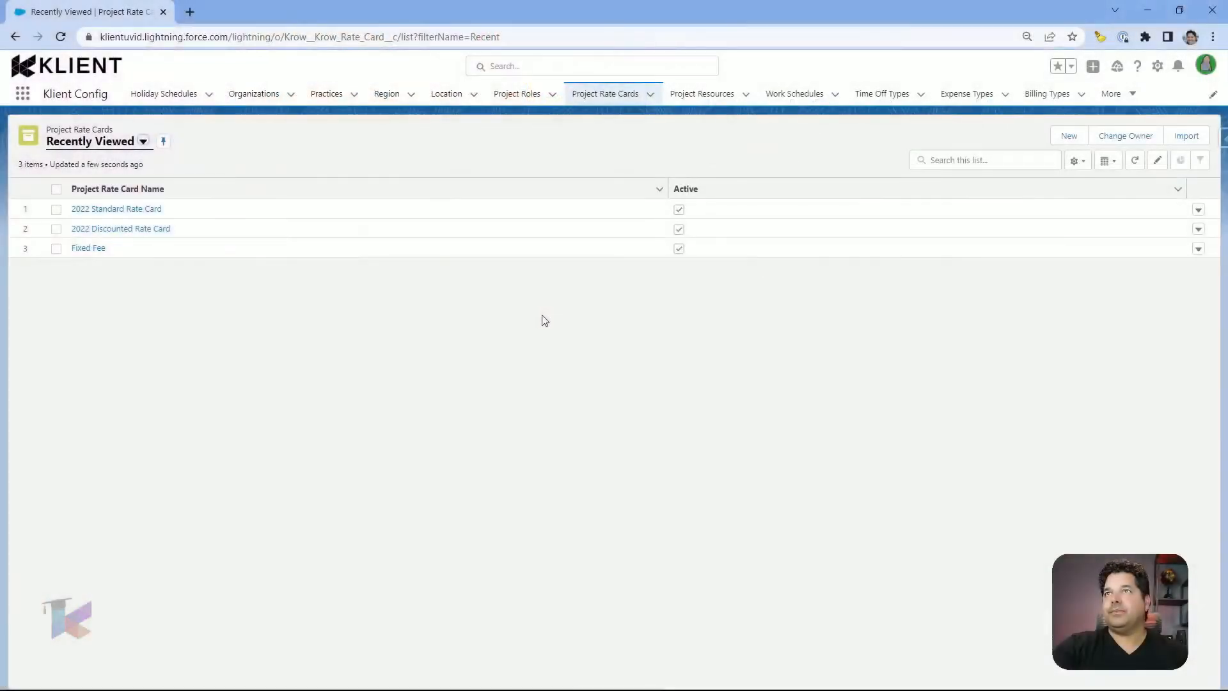
pyautogui.click(1069, 137)
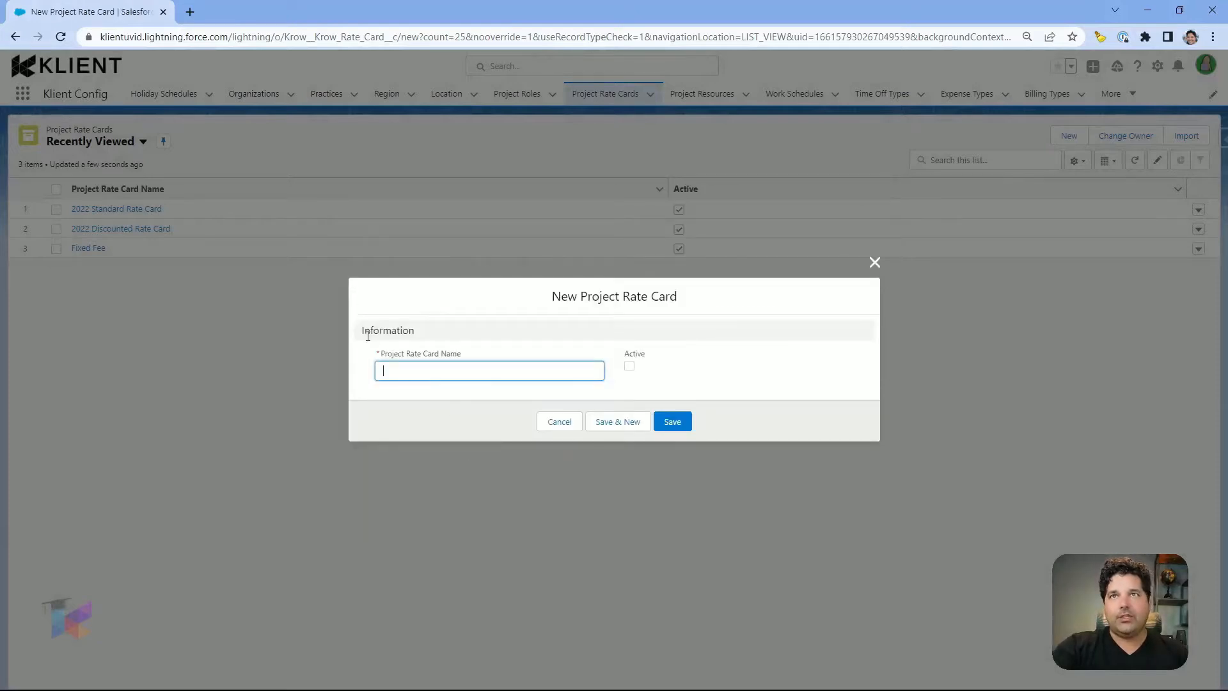
pyautogui.click(559, 422)
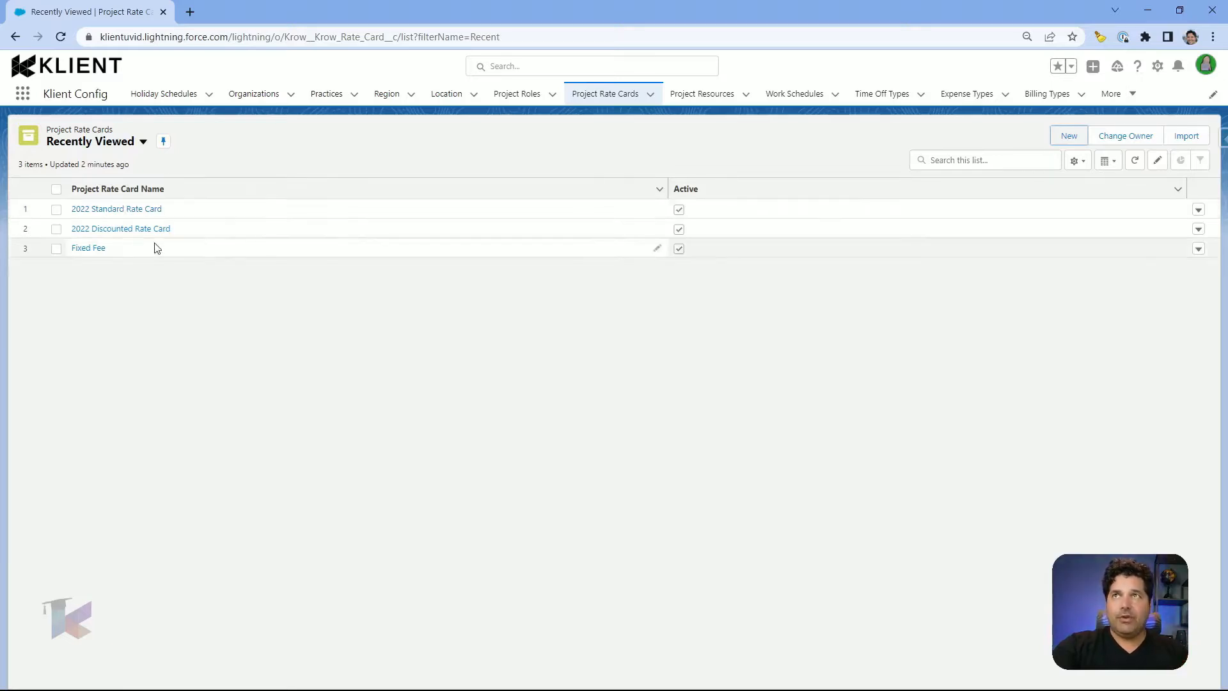
# Step: Open the 2022 Standard Rate Card and scroll through its roles and projects
pyautogui.click(133, 208)
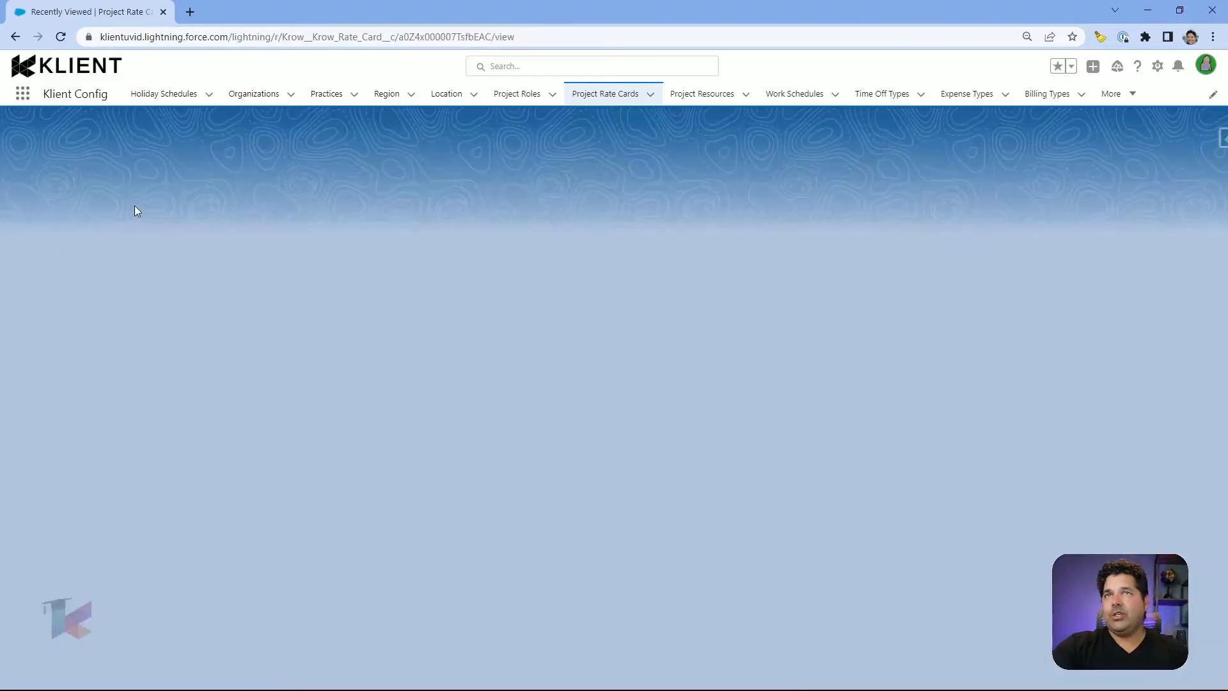
pyautogui.scroll(-3, 388, 266)
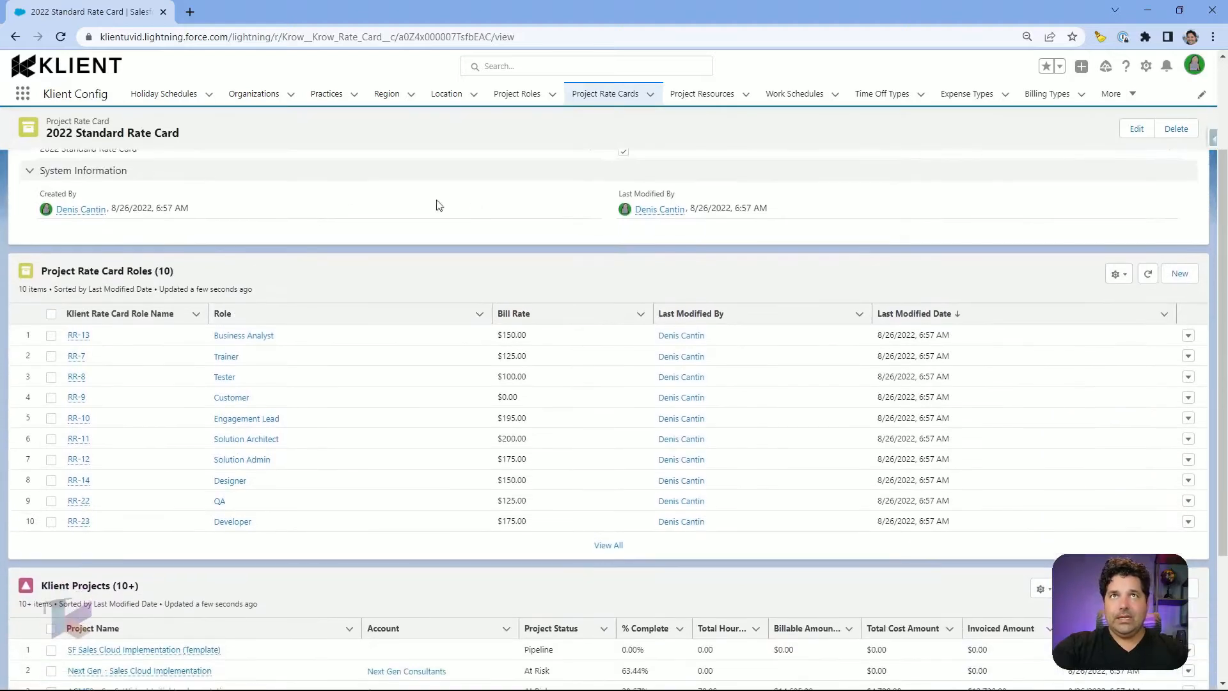
pyautogui.scroll(-1, 288, 281)
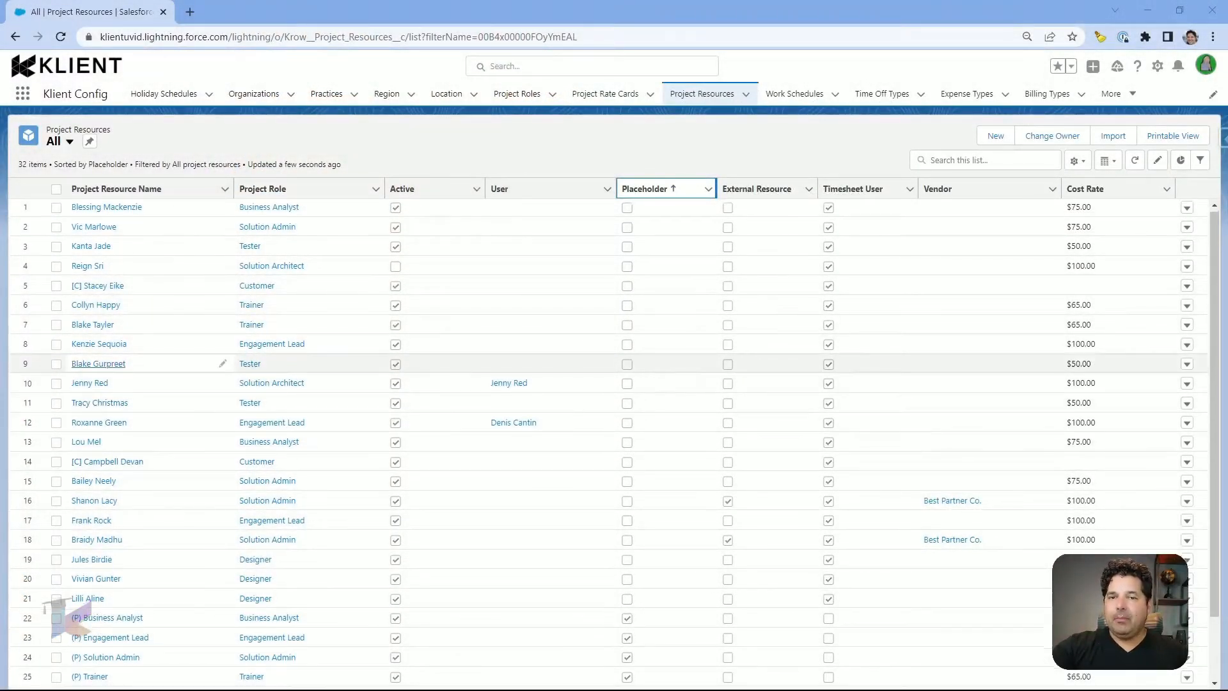
# Step: Scroll through the 32 project resources, then open a blank New Project Resource form
pyautogui.scroll(-1, 607, 441)
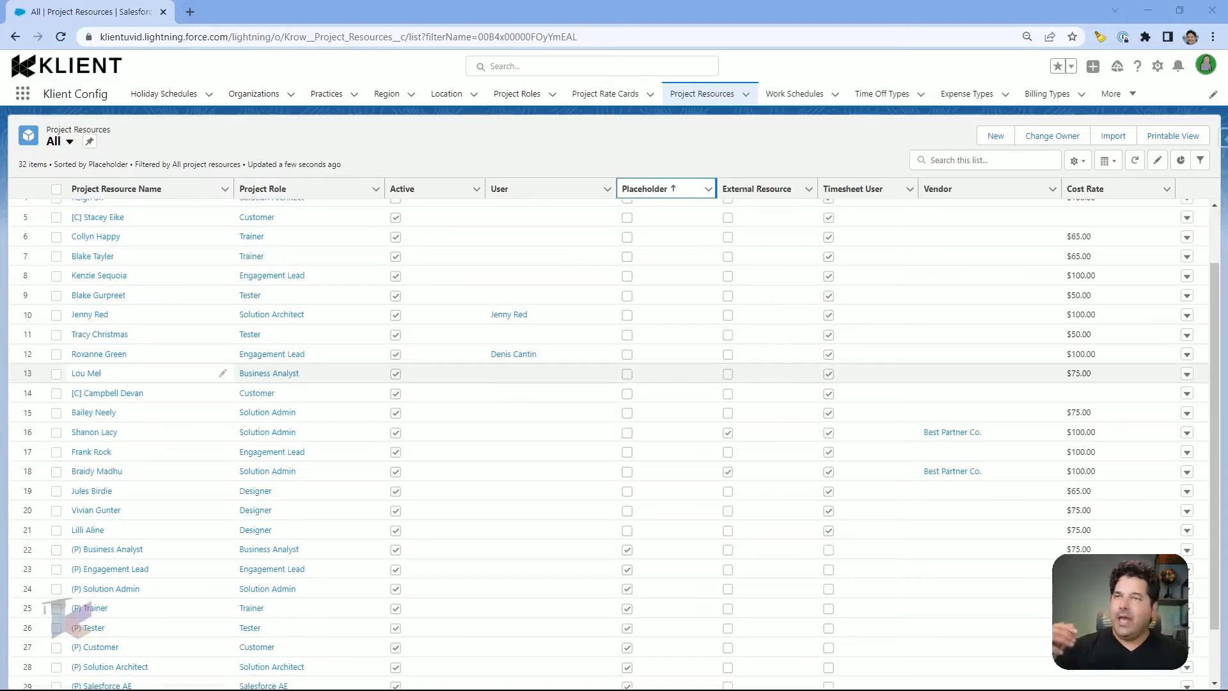
pyautogui.scroll(-1, 96, 407)
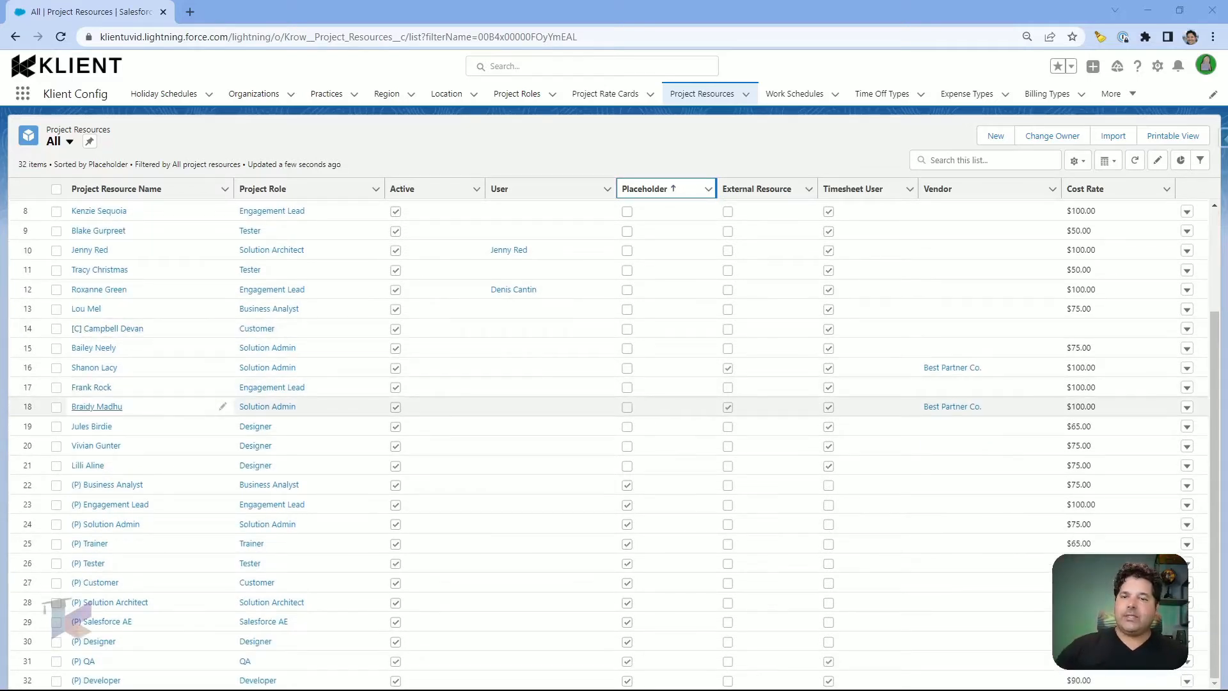
pyautogui.scroll(1, 99, 361)
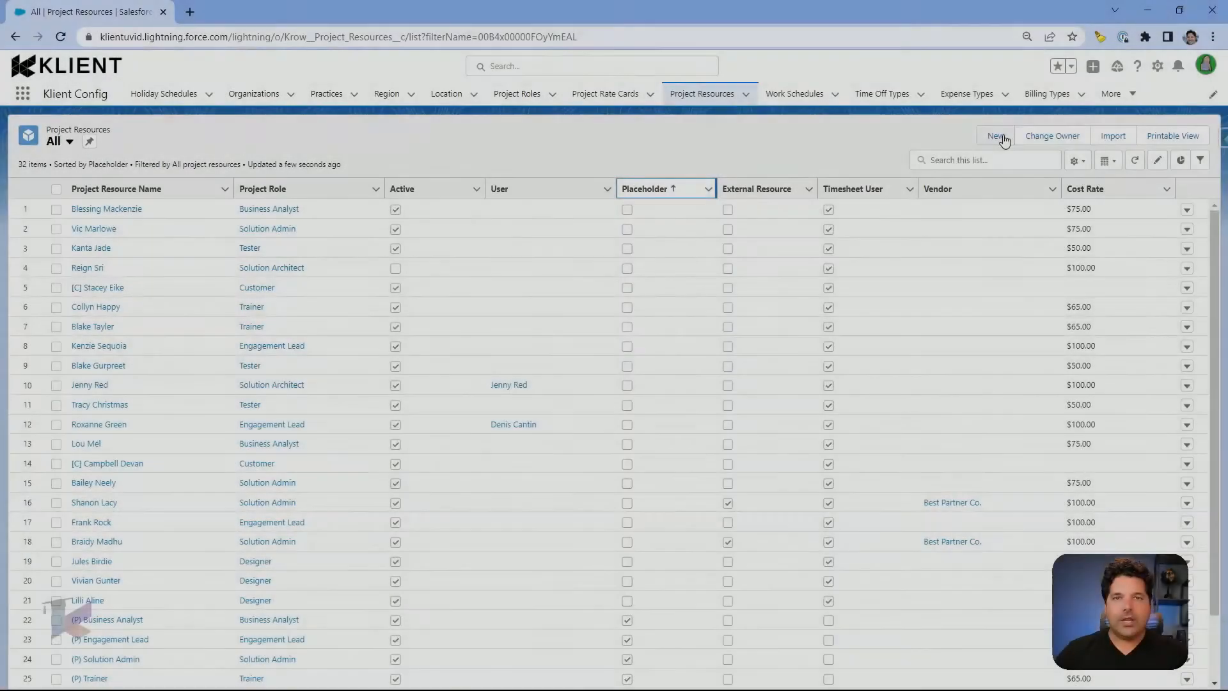
pyautogui.click(1000, 136)
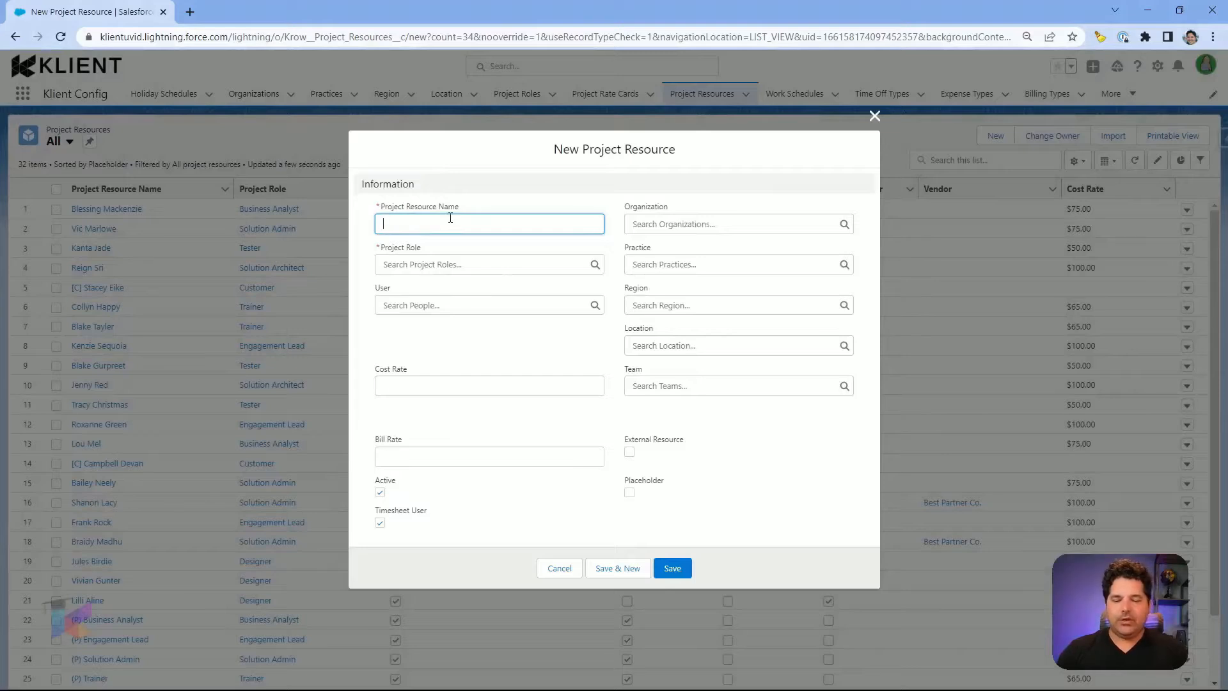
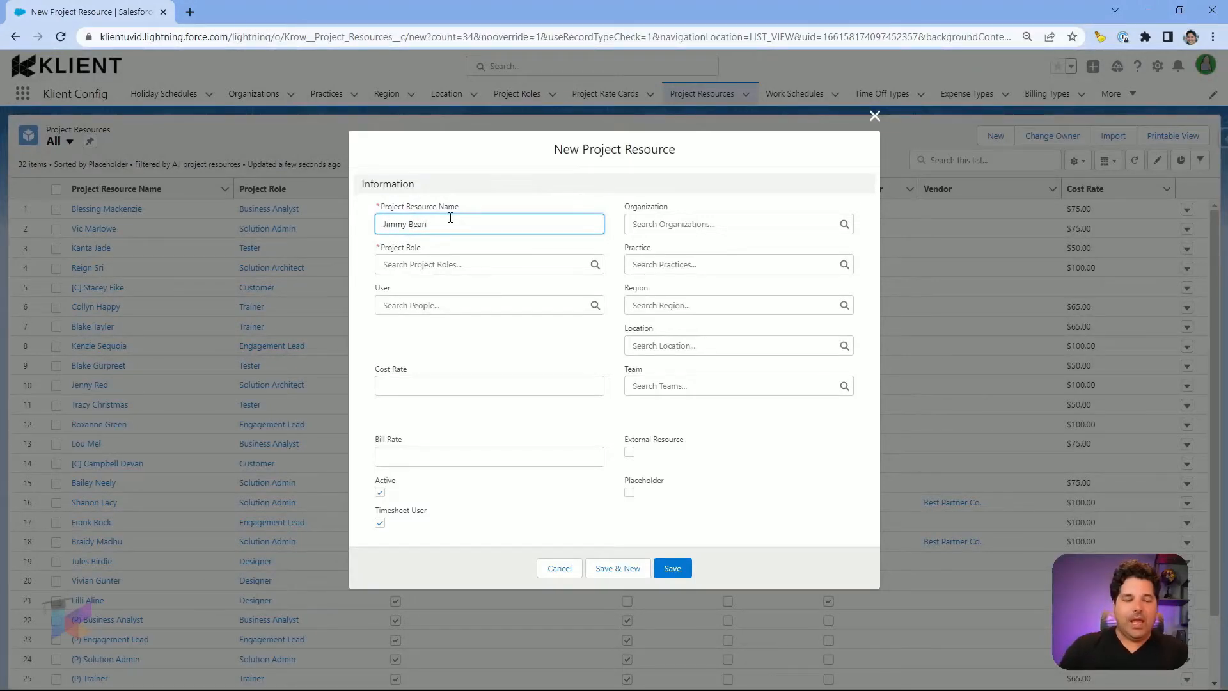
# Step: Enter the resource's name, set organization to Brainstorm Box and project role to Engagement Lead
pyautogui.press('Tab')
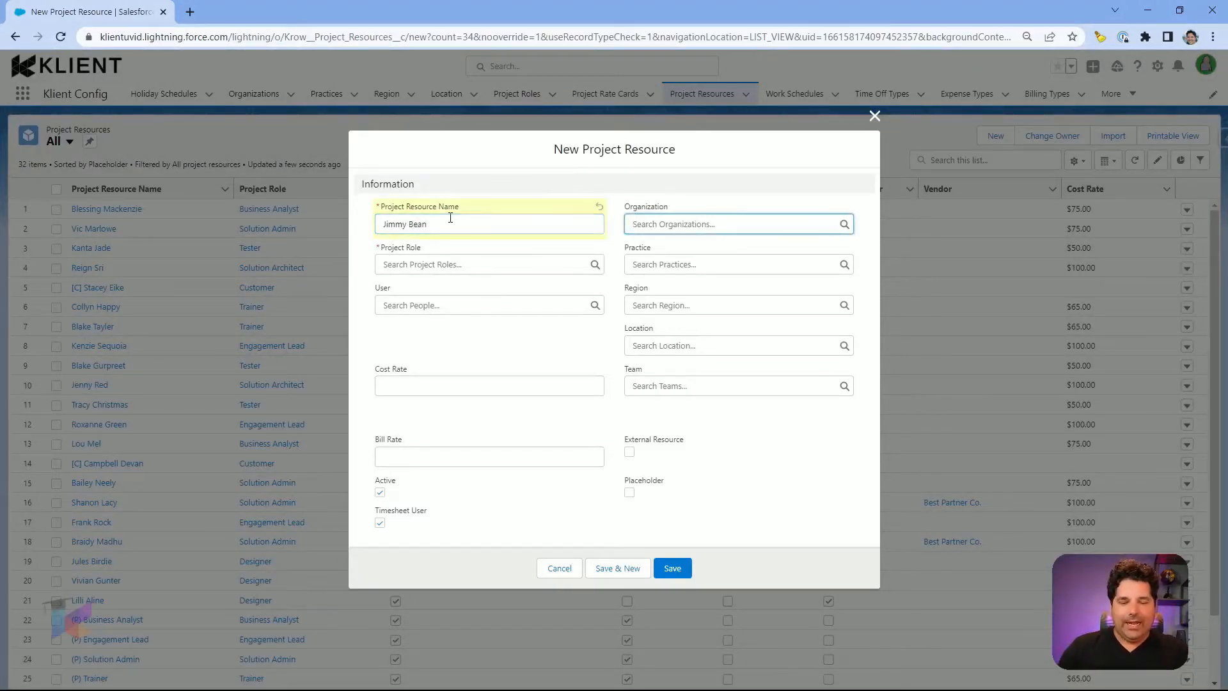
pyautogui.write('Brain')
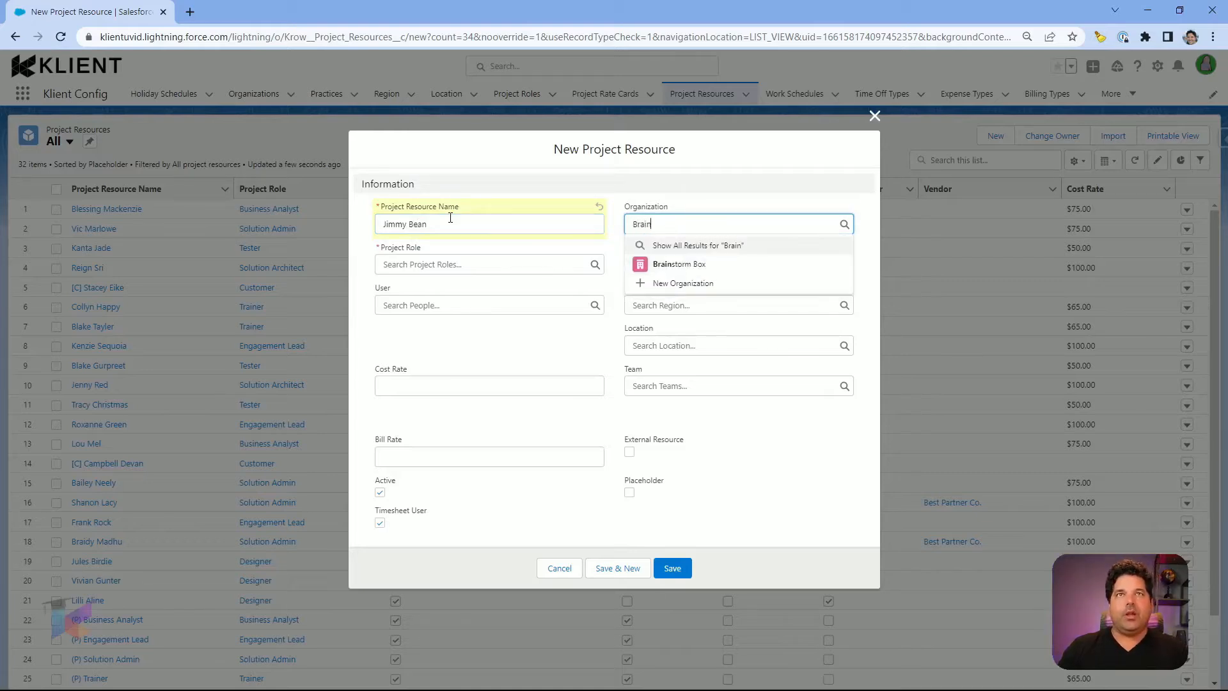
pyautogui.click(681, 264)
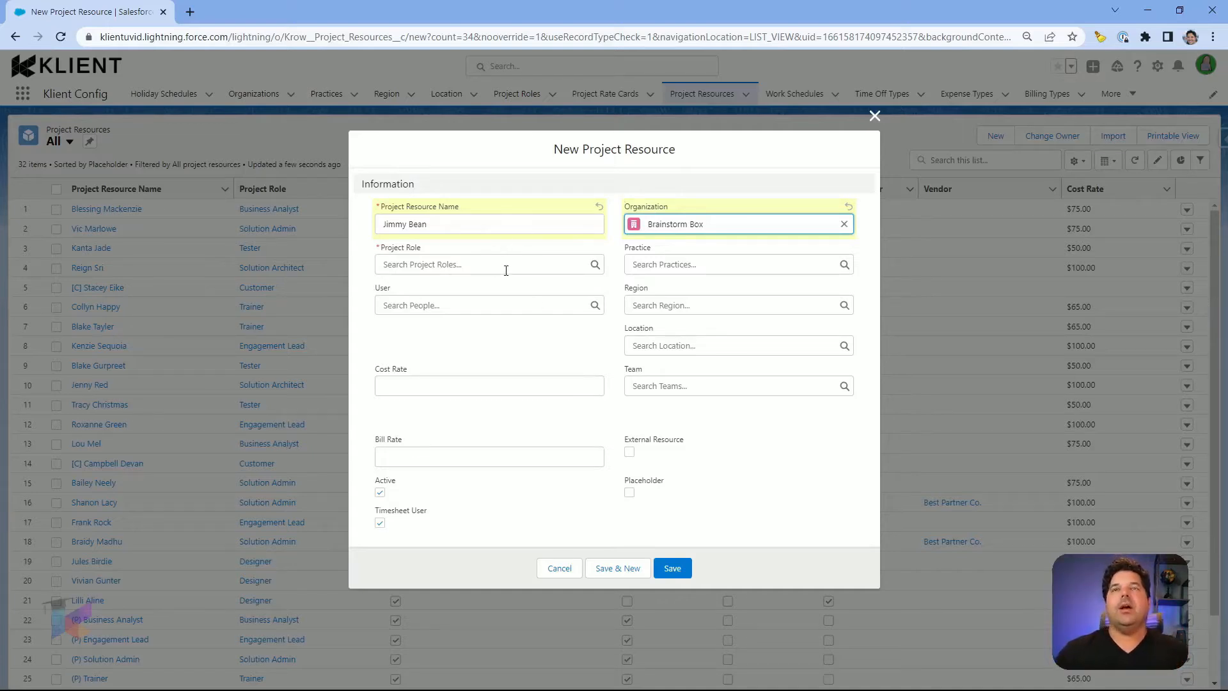
pyautogui.click(449, 265)
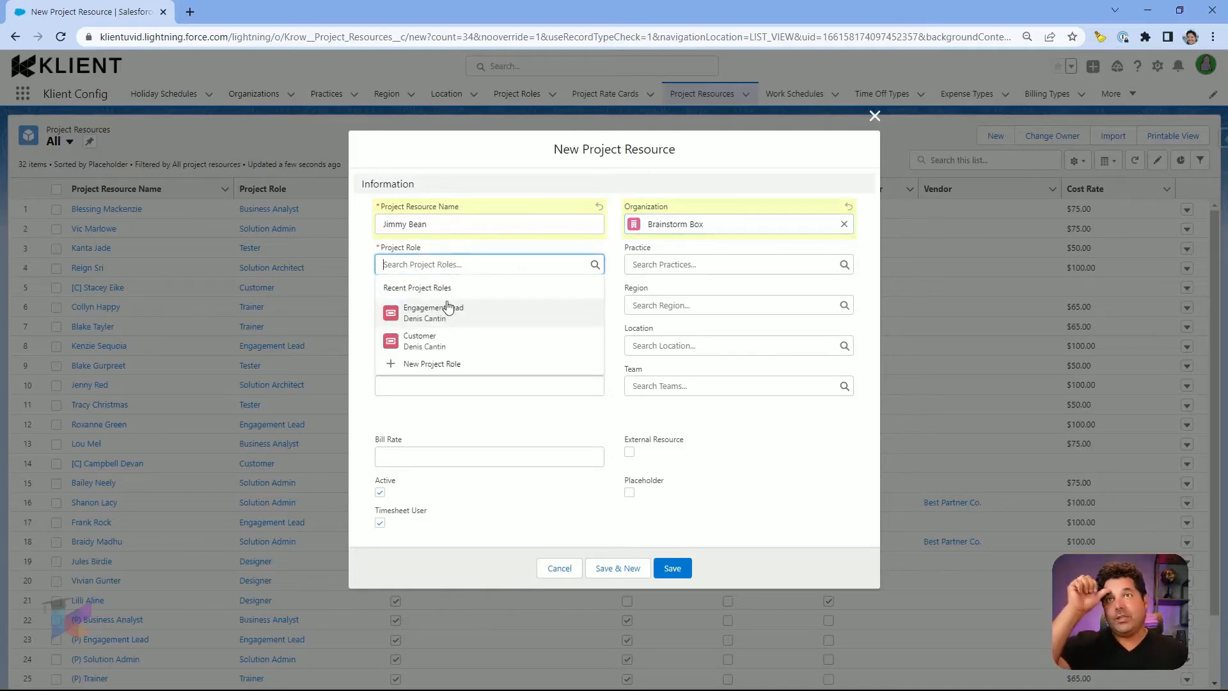
pyautogui.click(447, 308)
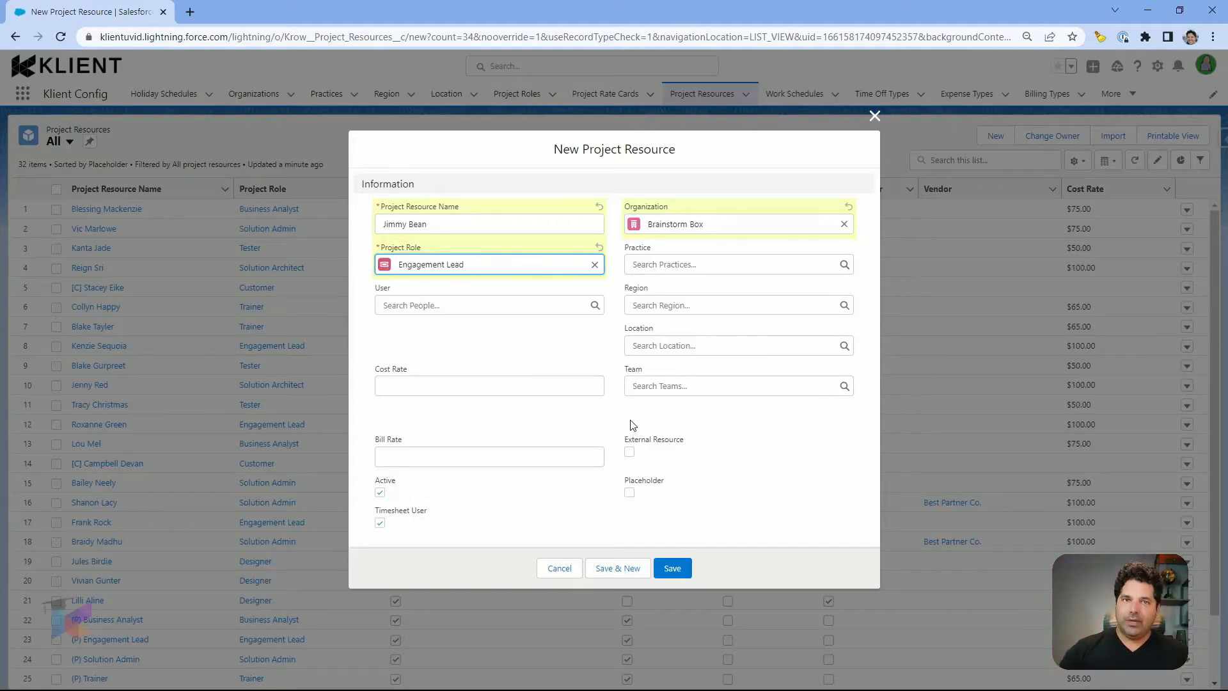
# Step: Set the new resource's region to AFRICA
pyautogui.click(699, 306)
pyautogui.click(677, 353)
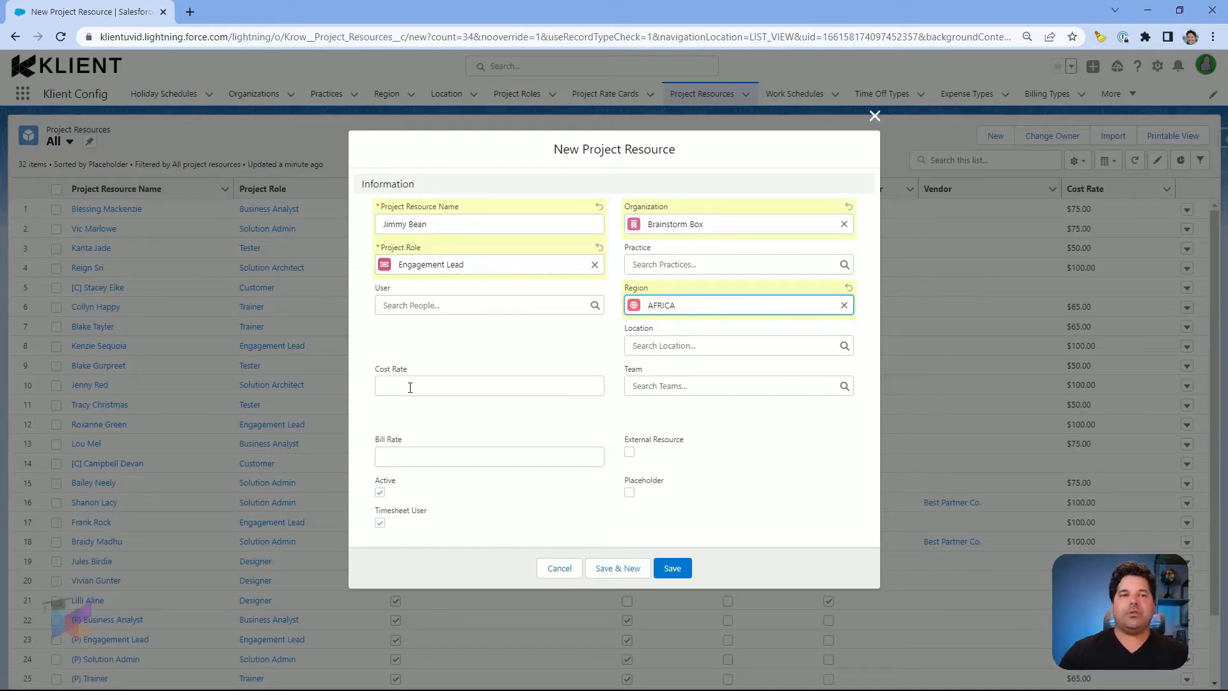
pyautogui.click(444, 343)
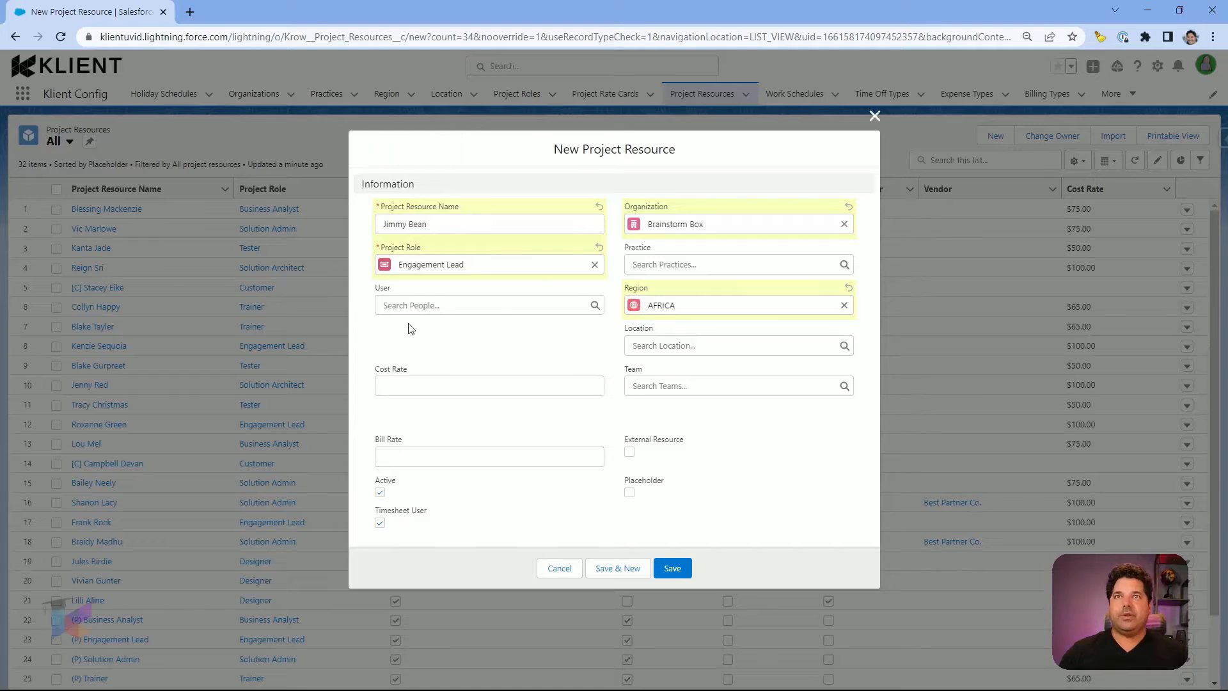
# Step: Enter a cost rate of $100.00 and a bill rate of $200.00
pyautogui.click(400, 387)
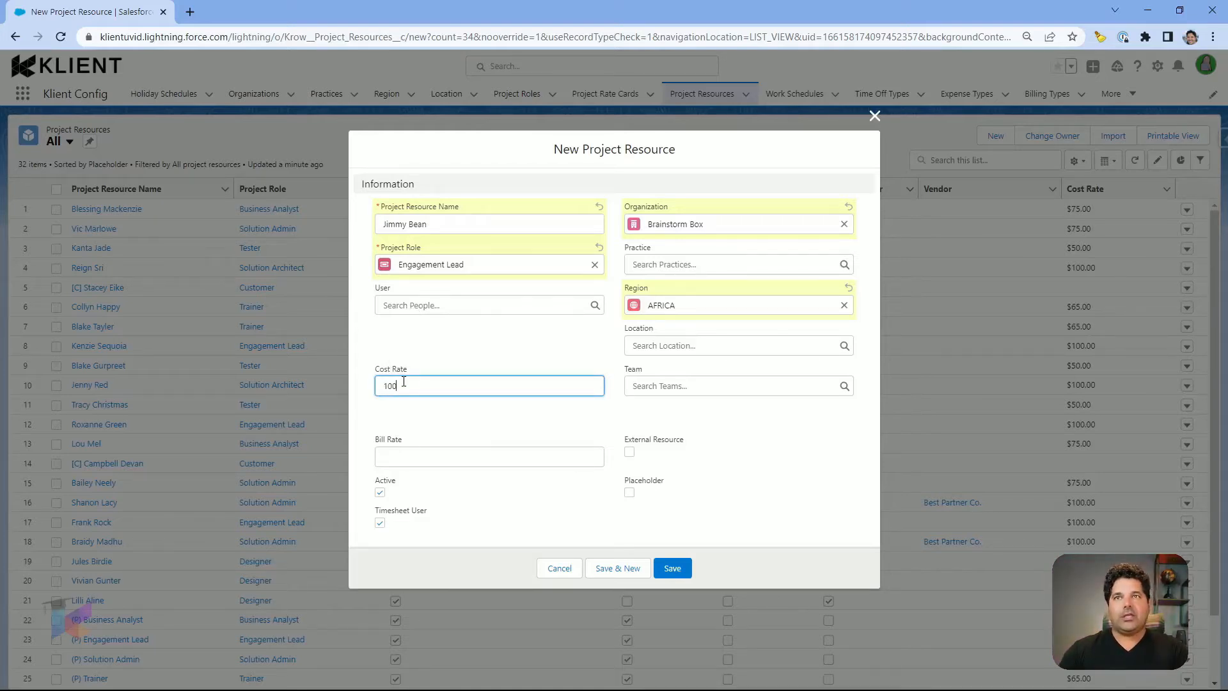
pyautogui.click(370, 354)
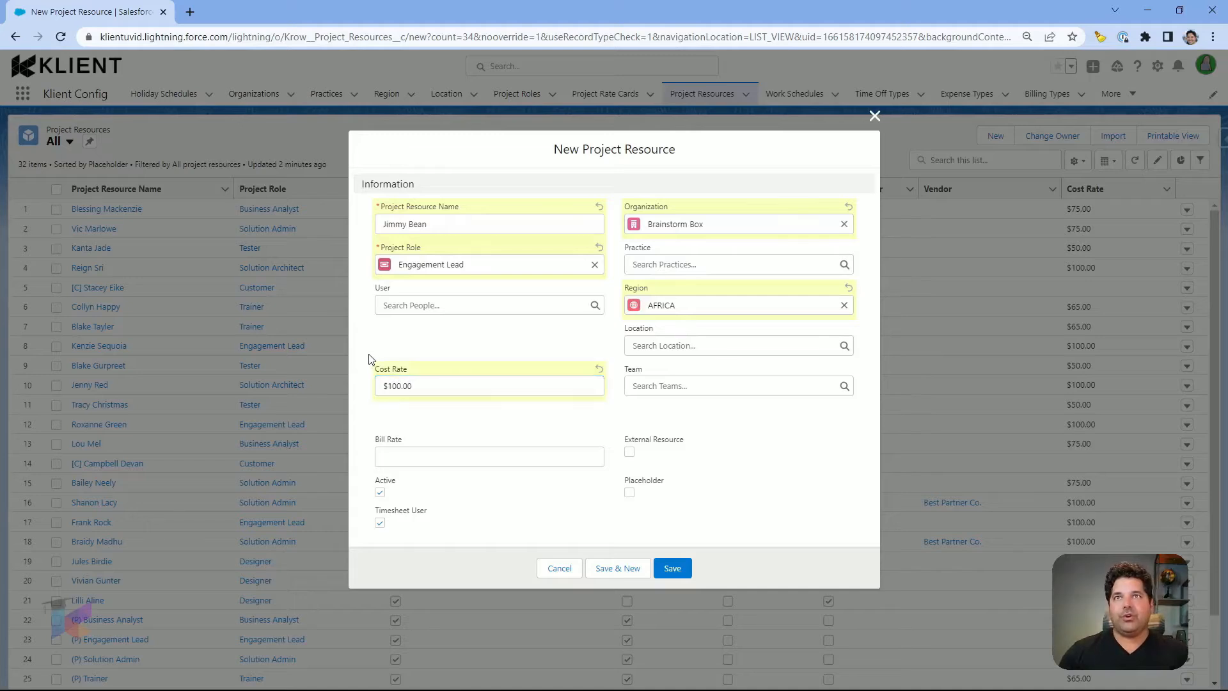
pyautogui.click(401, 454)
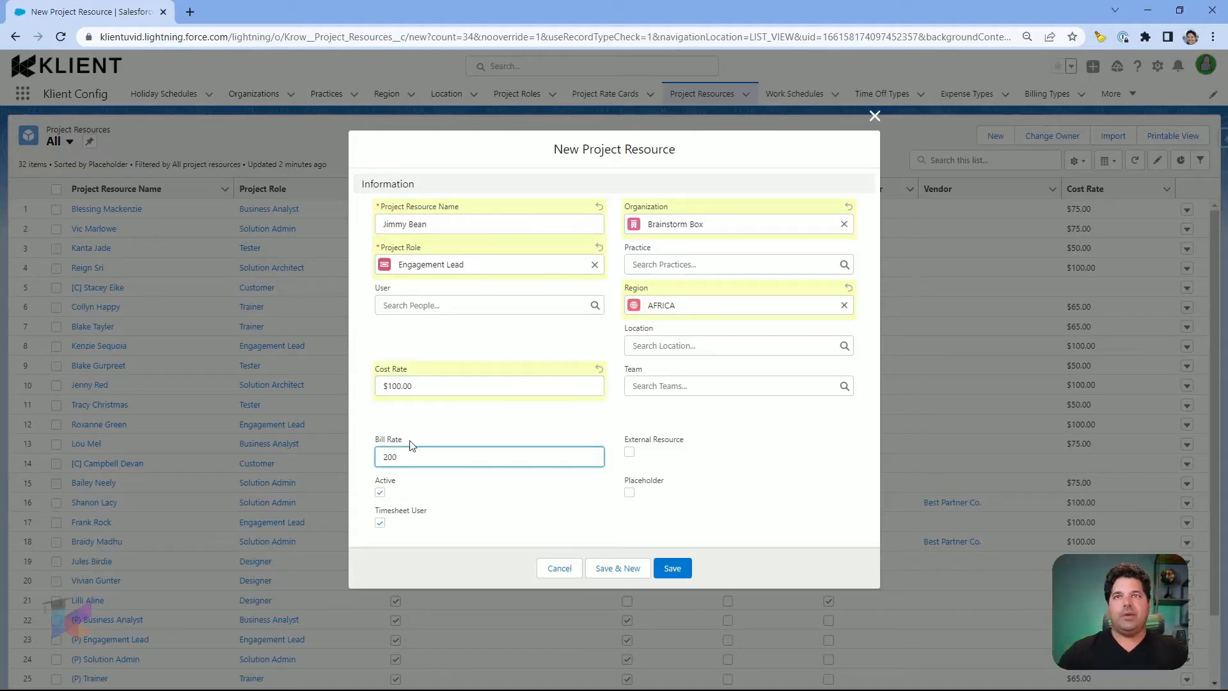
pyautogui.write('200')
pyautogui.click(422, 429)
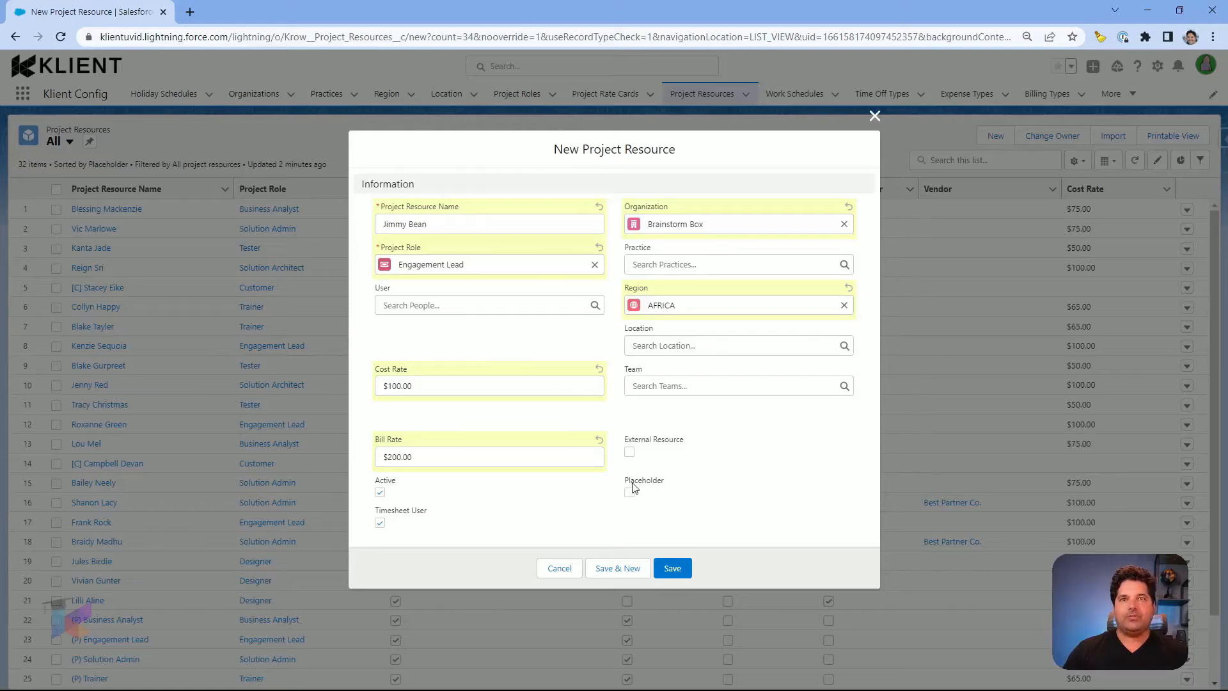
# Step: Save the Engagement Lead resource and view its record's related lists
pyautogui.click(674, 565)
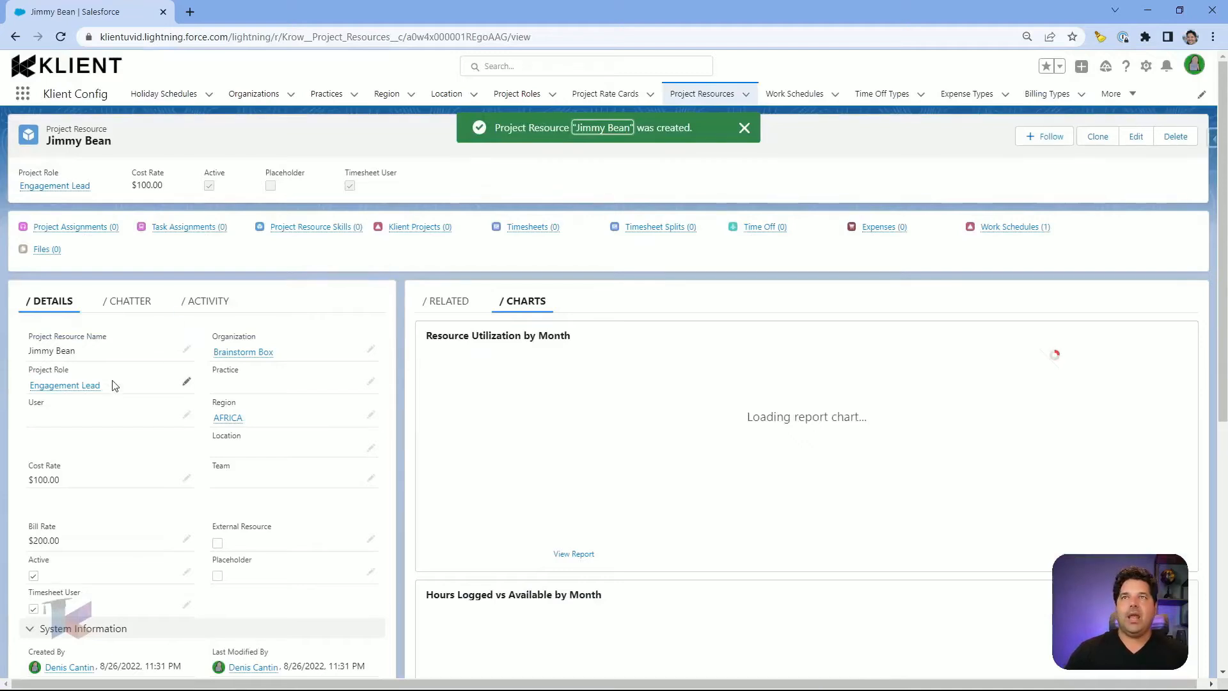
pyautogui.scroll(-1, 109, 390)
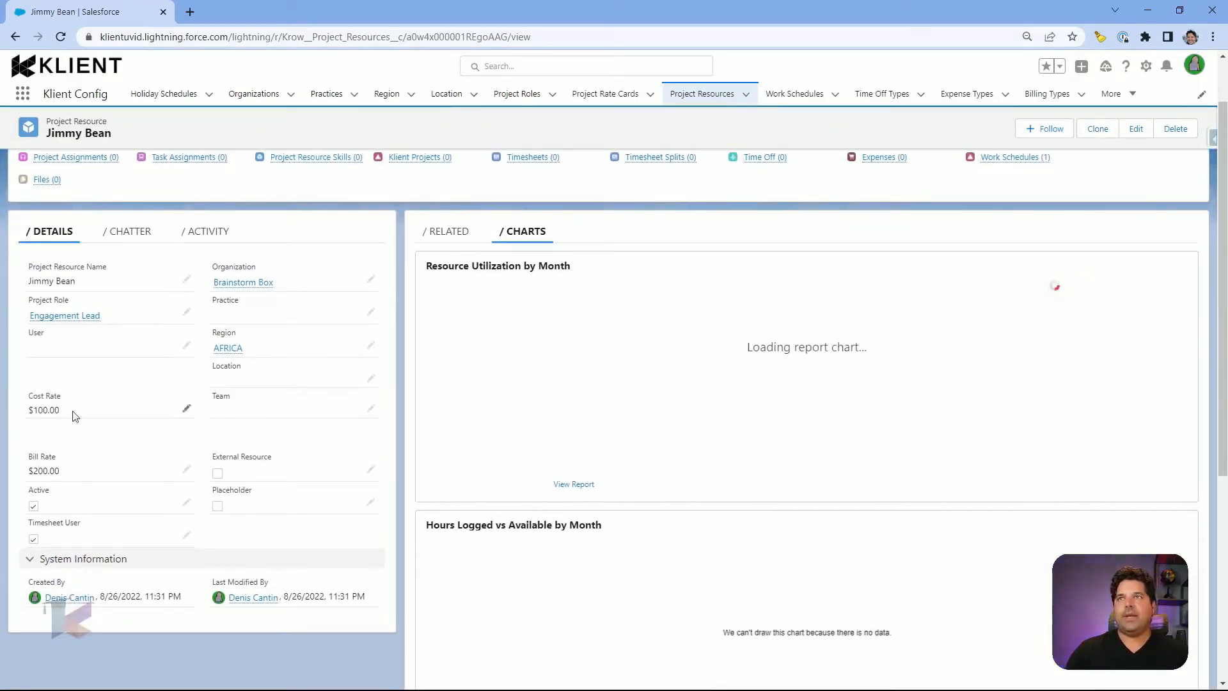
pyautogui.scroll(1, 305, 314)
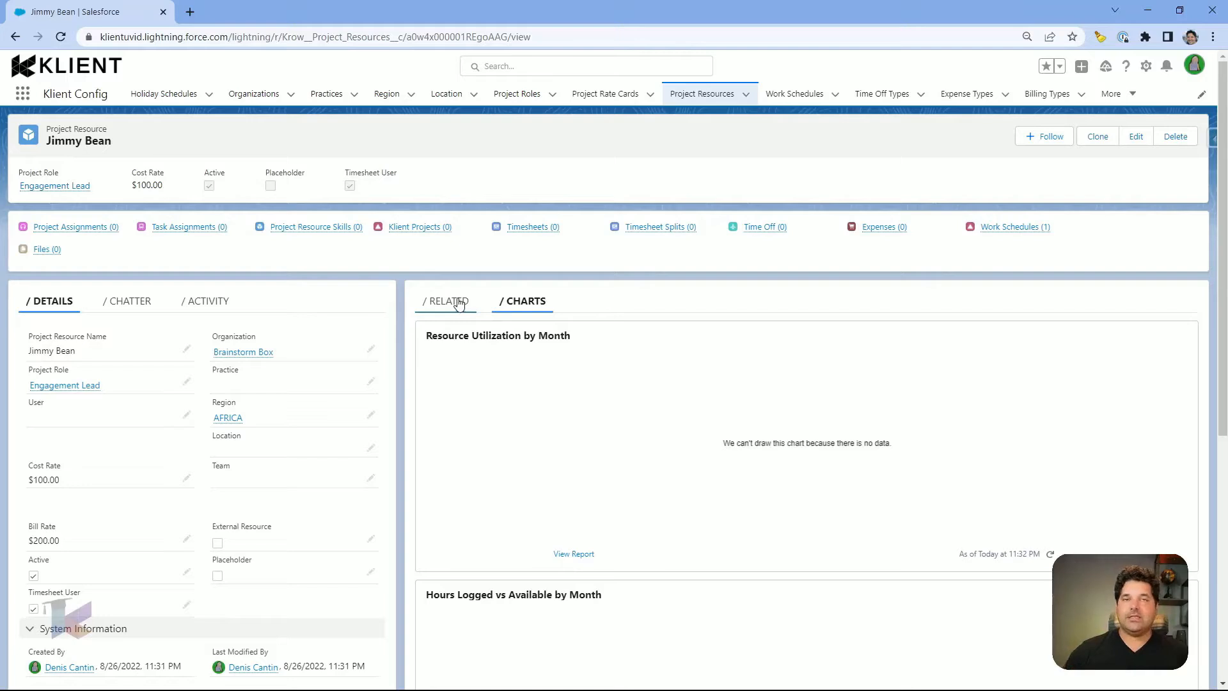
pyautogui.click(459, 305)
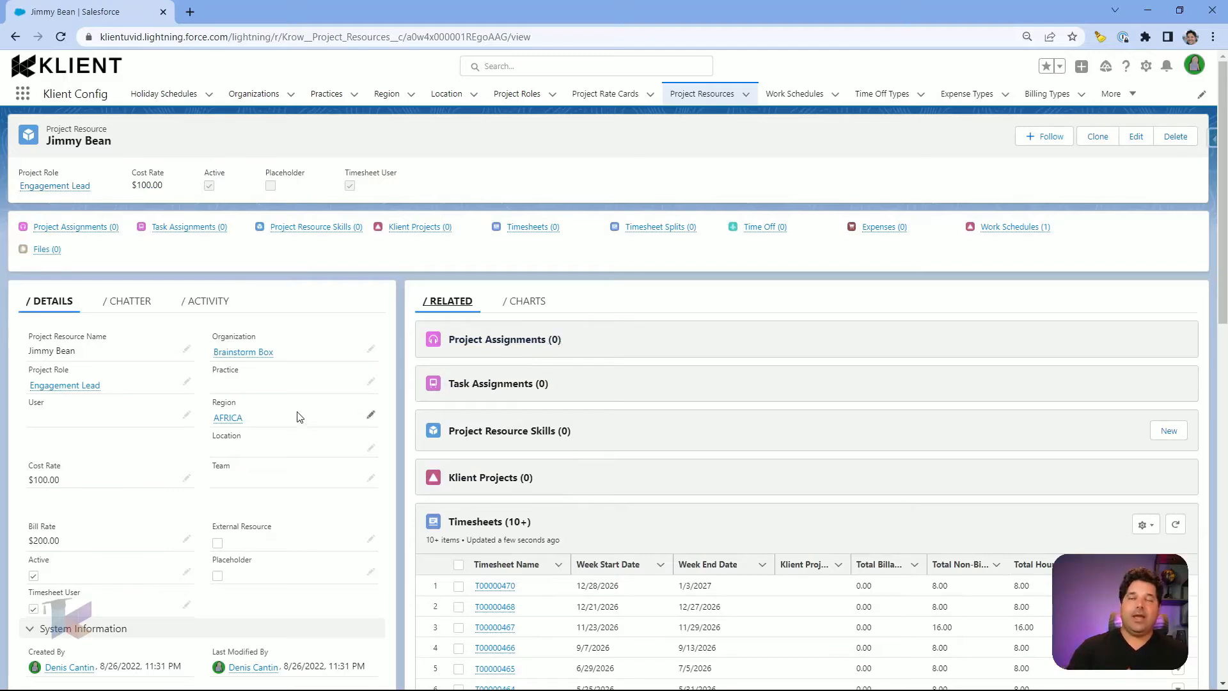
pyautogui.scroll(-2, 298, 400)
pyautogui.scroll(-4, 295, 395)
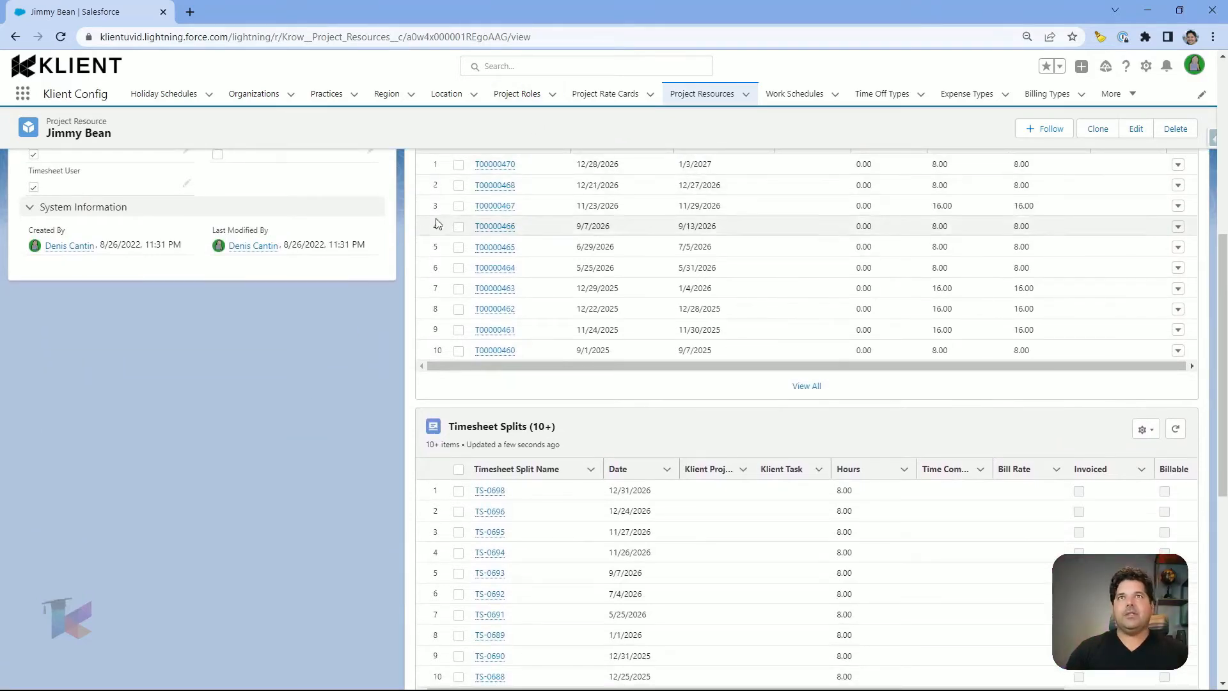
pyautogui.scroll(1, 398, 306)
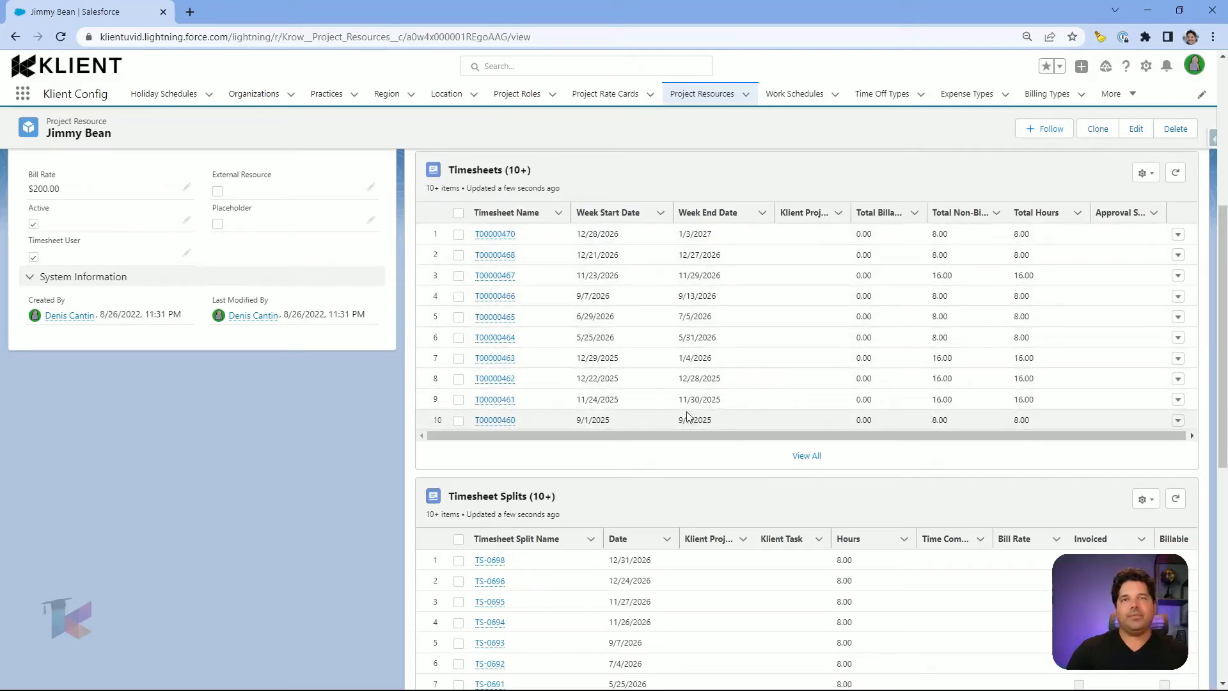
pyautogui.scroll(-1, 689, 321)
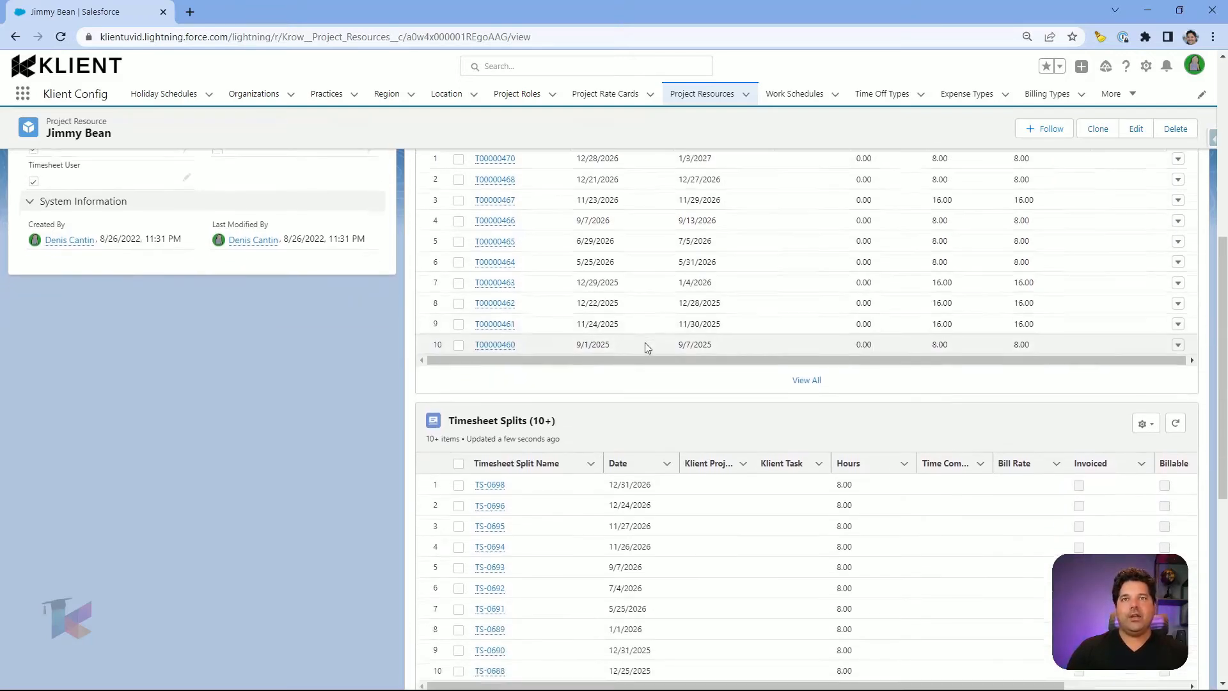
pyautogui.scroll(-6, 646, 345)
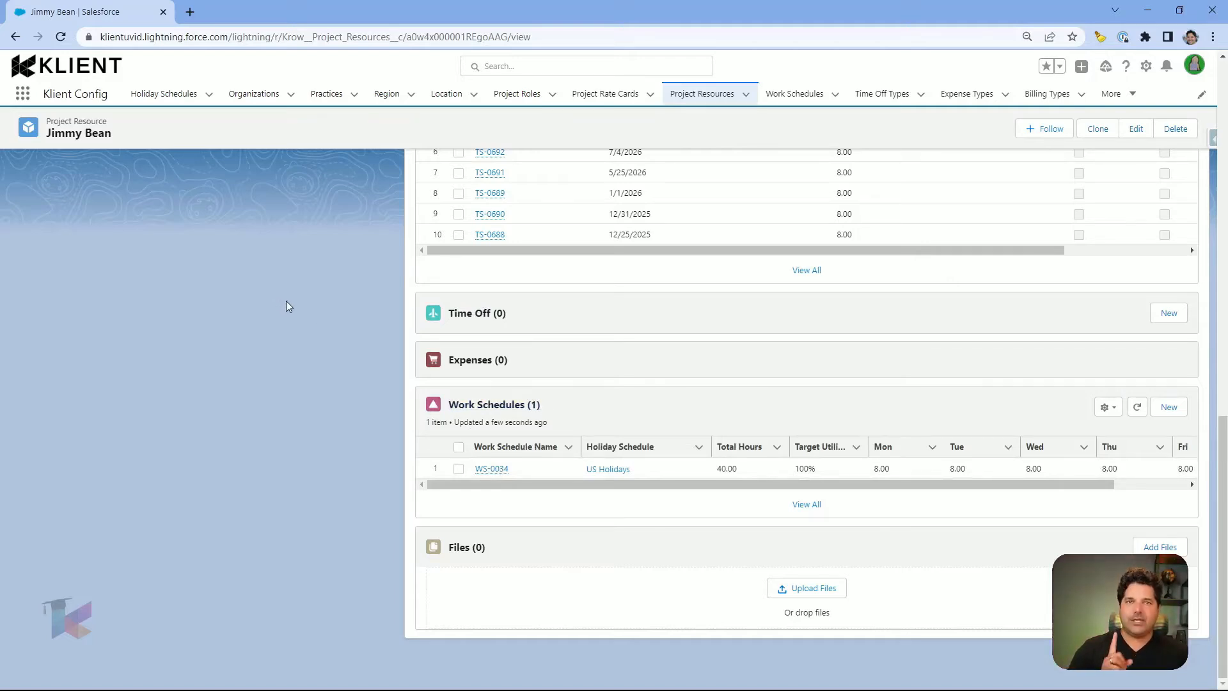
# Step: Open work schedule WS-0034 to review its 8-hour weekdays, 40.00 total and US Holidays
pyautogui.click(500, 471)
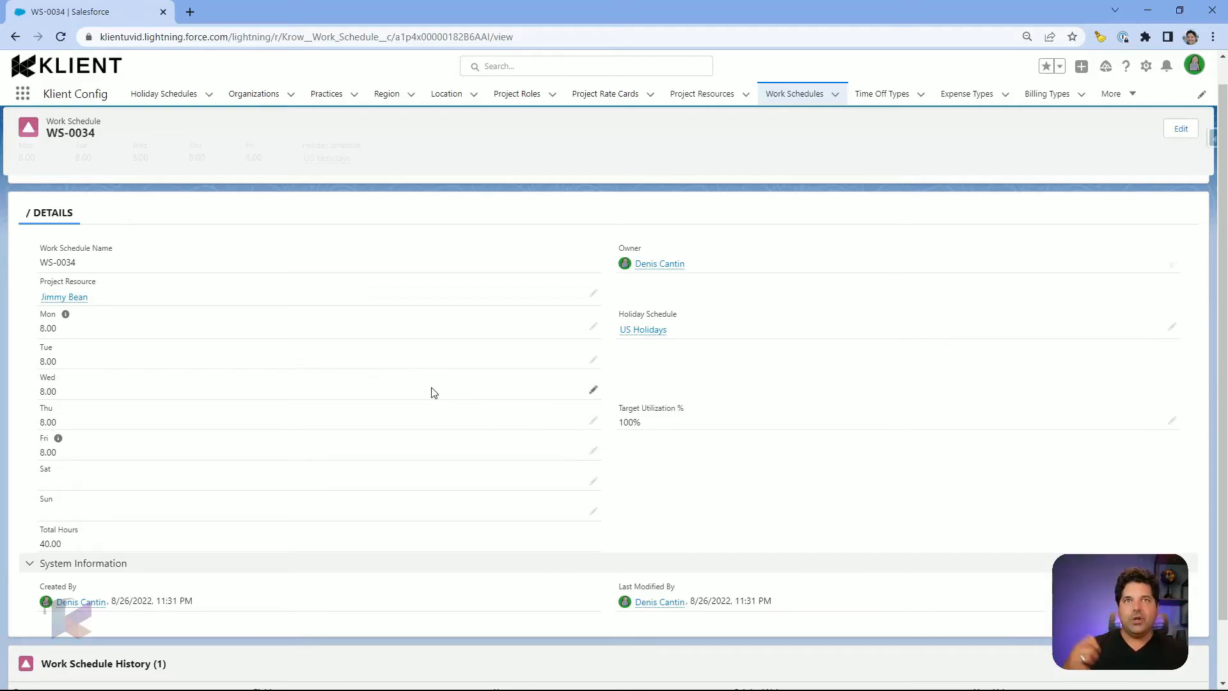
pyautogui.scroll(-2, 424, 389)
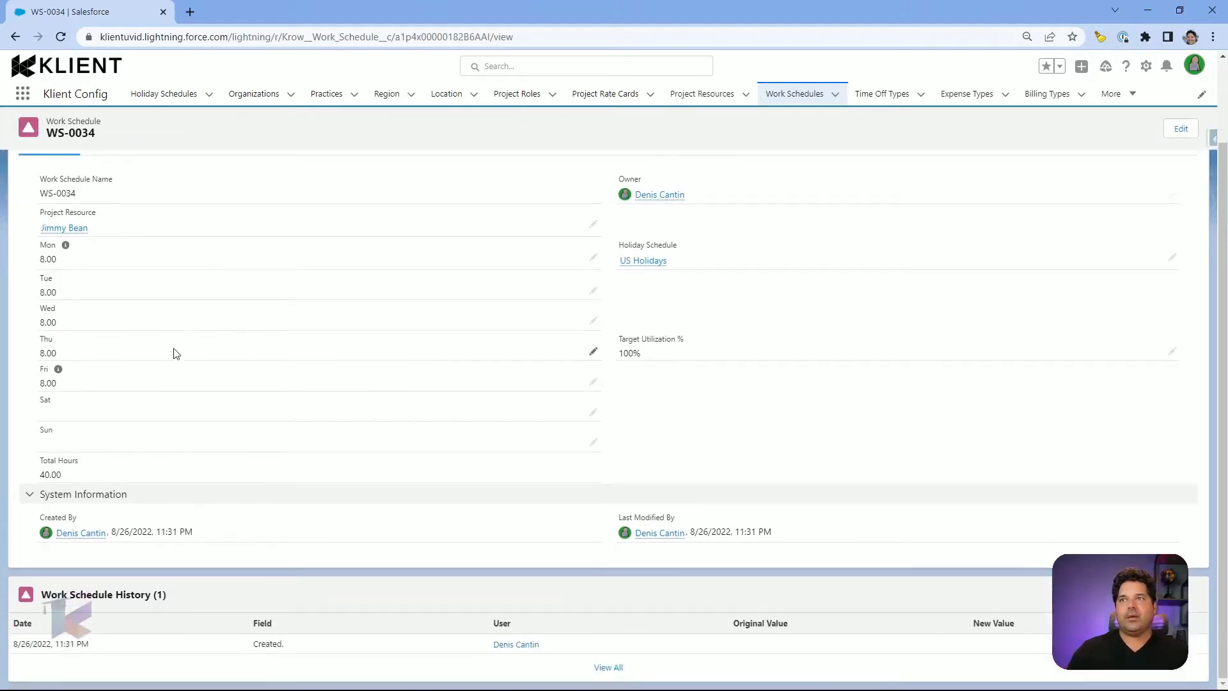
pyautogui.scroll(1, 242, 411)
pyautogui.scroll(1, 243, 411)
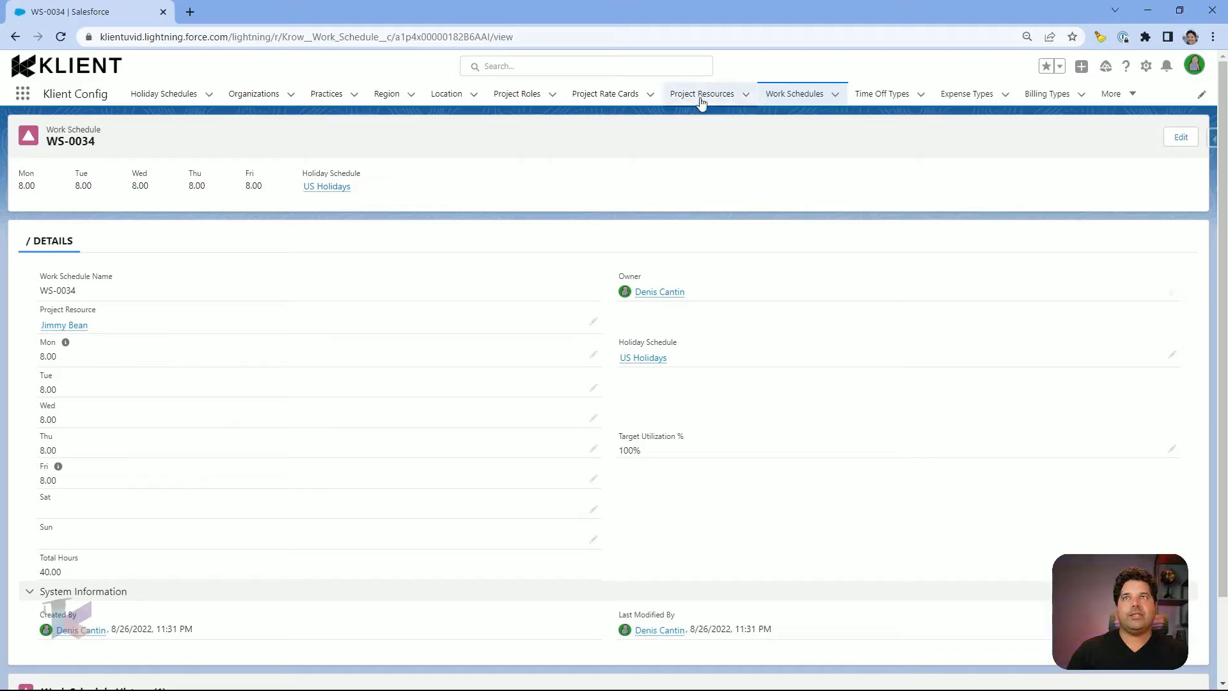
# Step: Show the All project resources list sorted by Project Resource Name
pyautogui.click(81, 328)
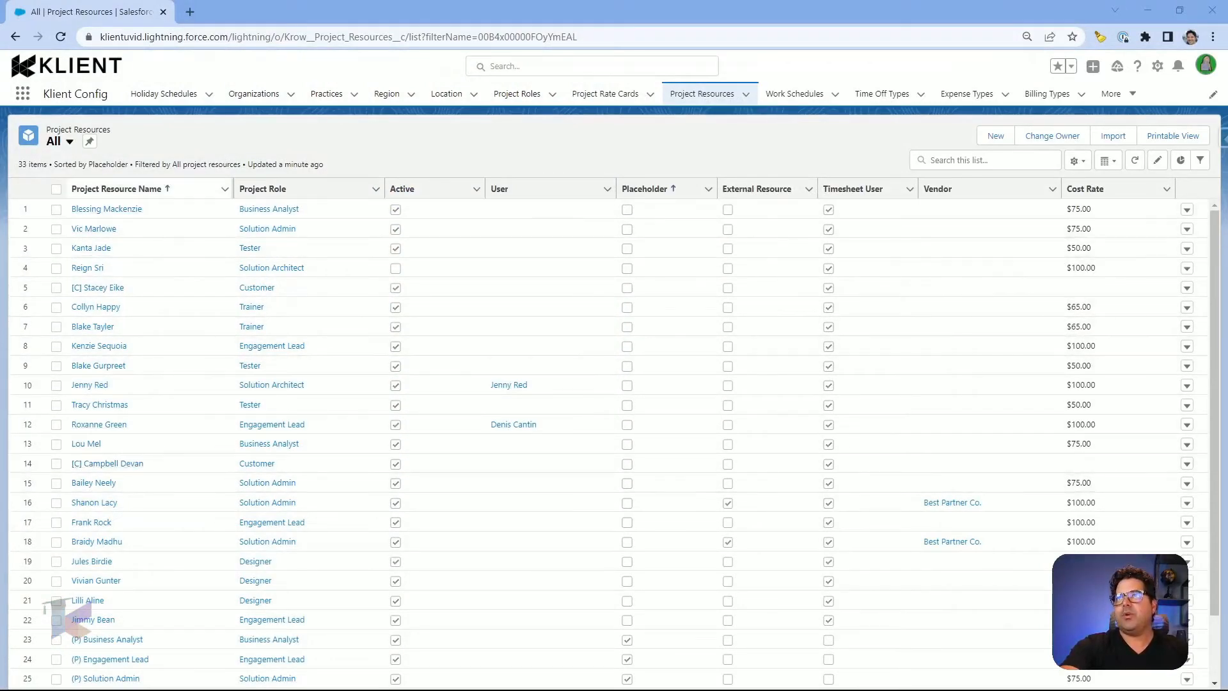
pyautogui.click(121, 190)
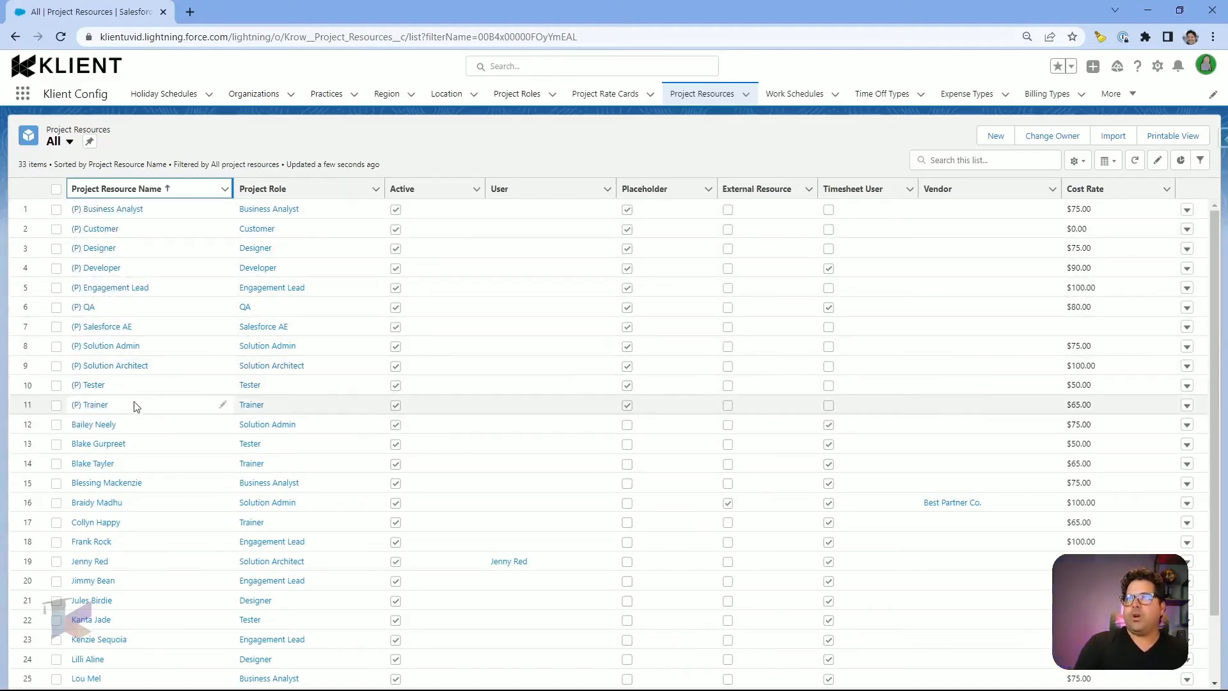
# Step: View the (P) Salesforce AE placeholder record, then return to Recently Viewed project resources
pyautogui.click(97, 329)
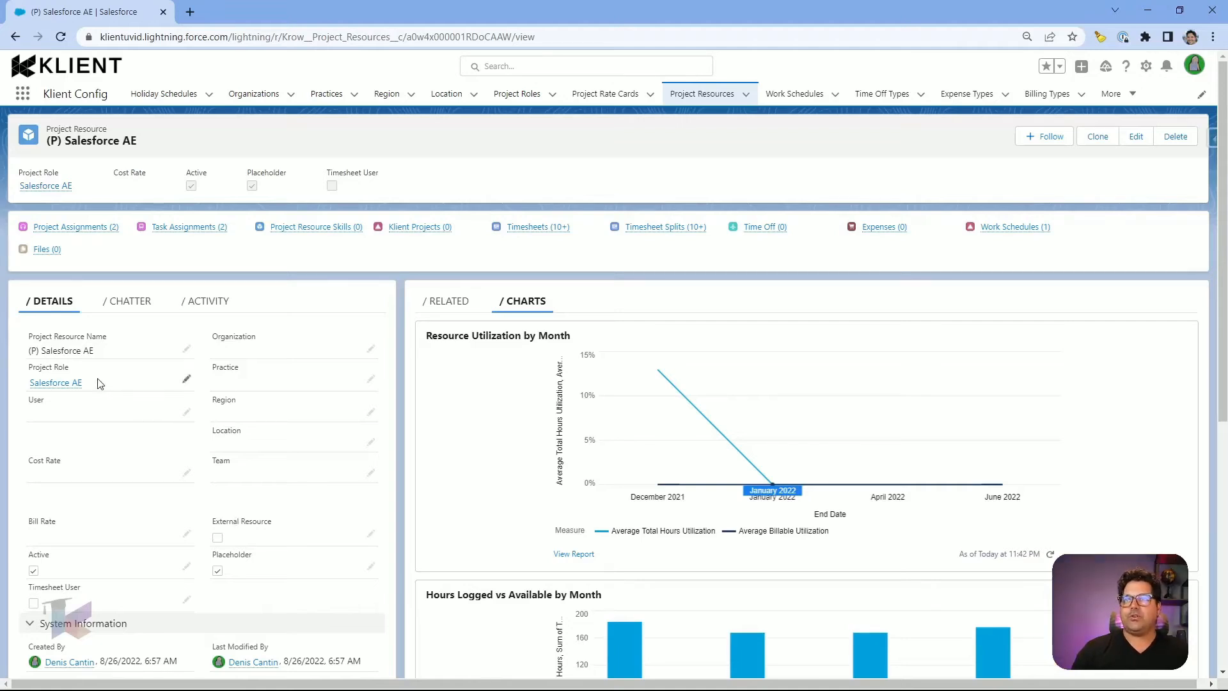
pyautogui.click(709, 96)
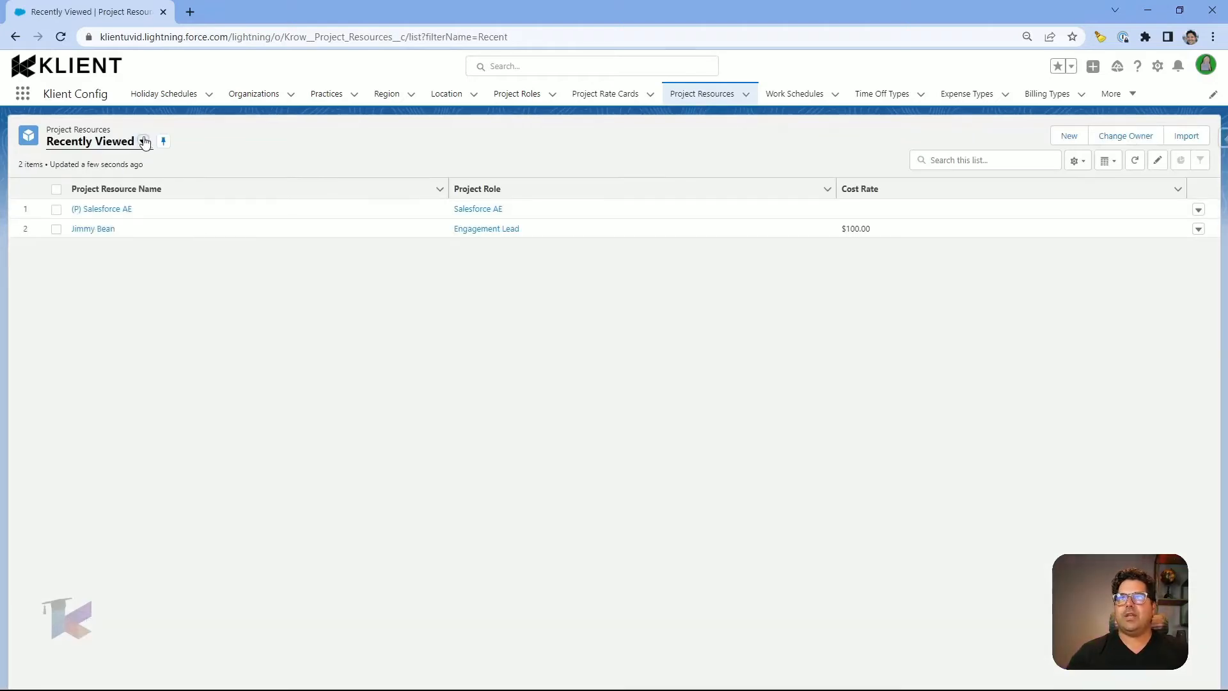
# Step: Switch the project resources list view to Placeholders
pyautogui.click(143, 141)
pyautogui.click(85, 208)
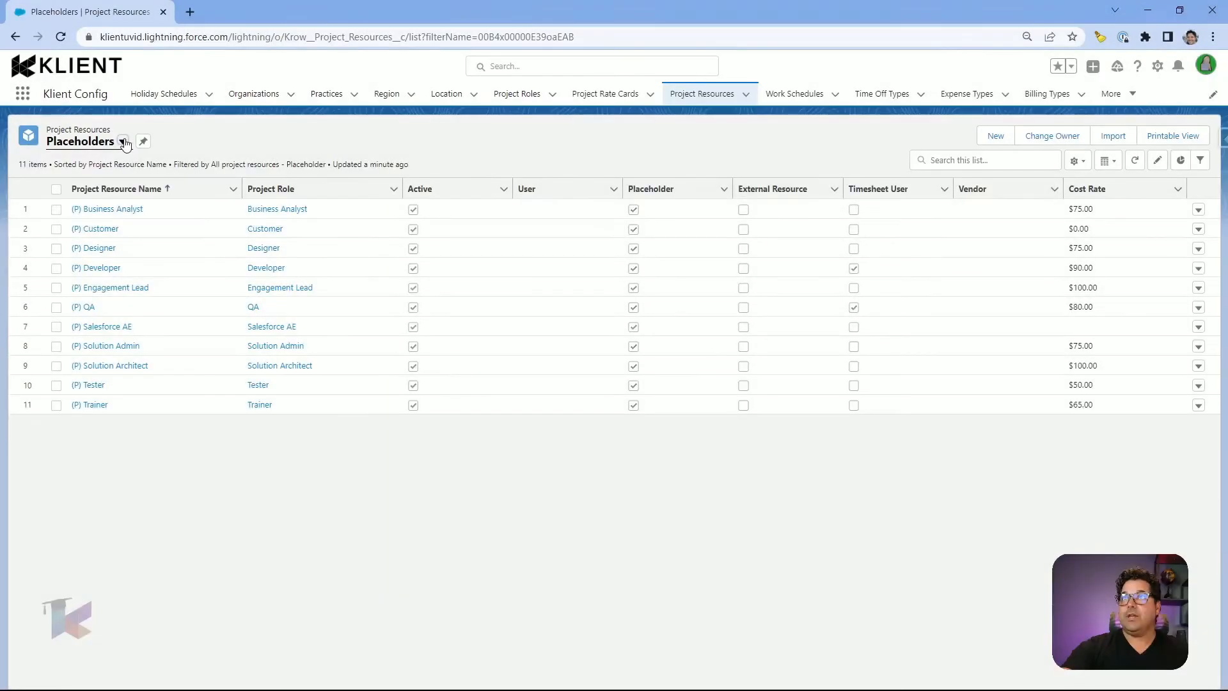
# Step: Switch to the All list view and open the [C] Customer-role Brainstorm Box resource
pyautogui.click(122, 142)
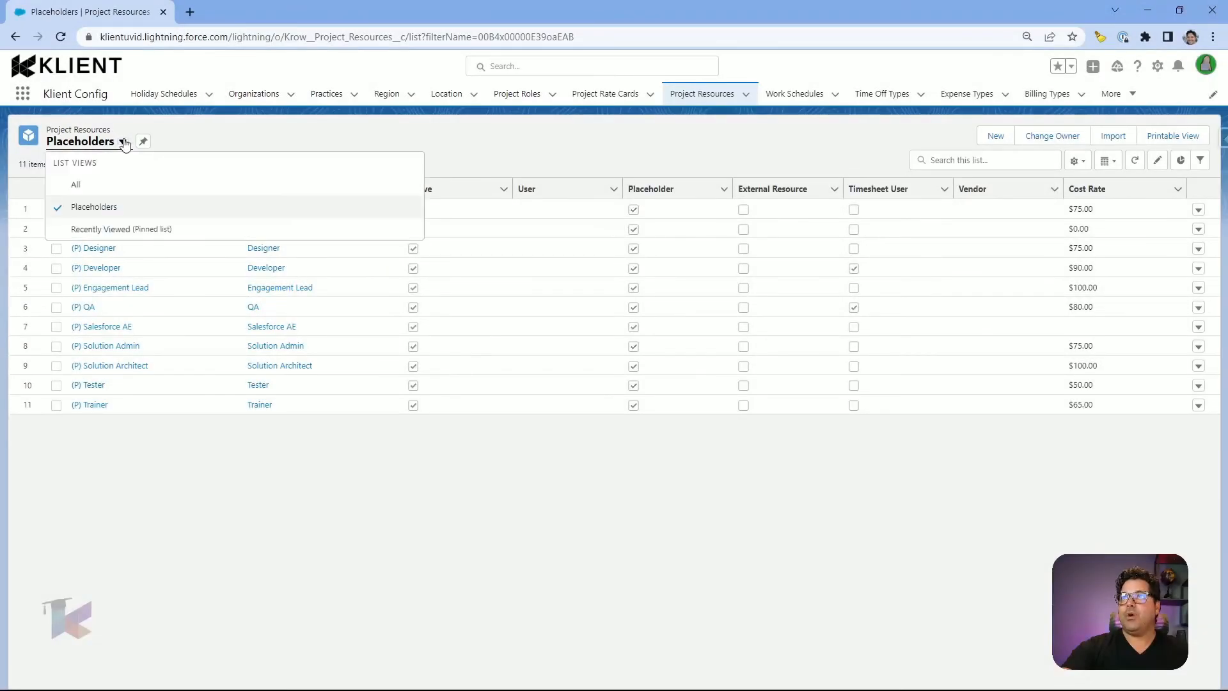
pyautogui.click(94, 186)
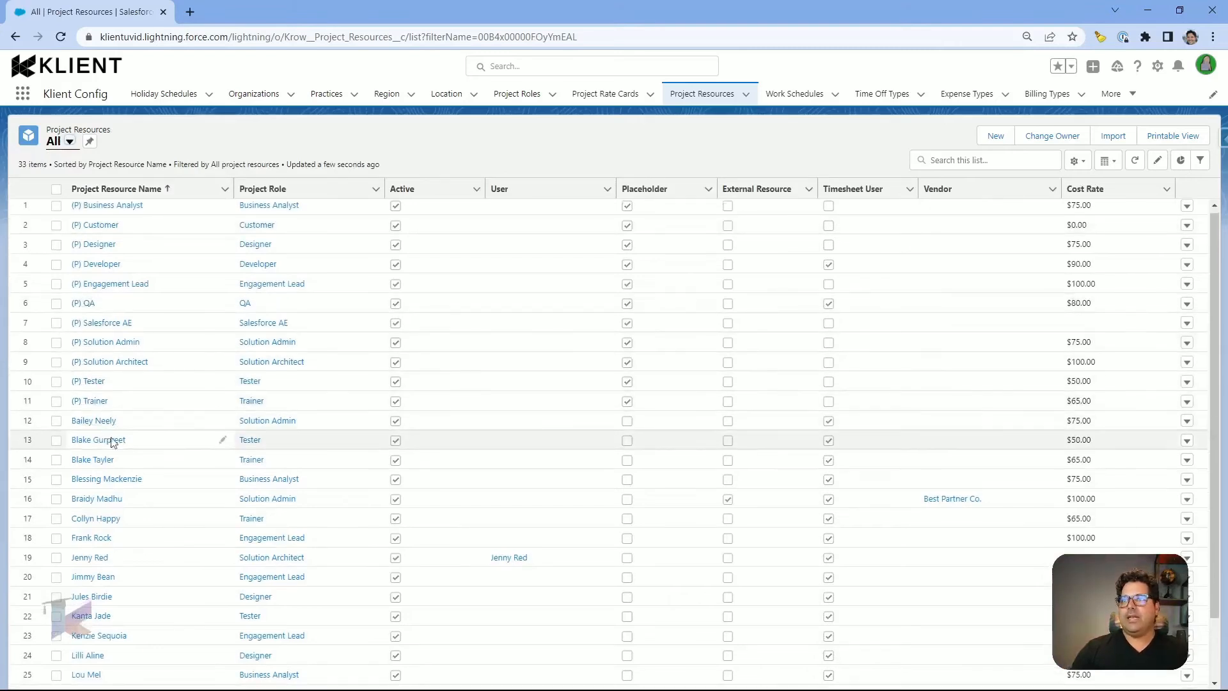
pyautogui.scroll(-3, 109, 441)
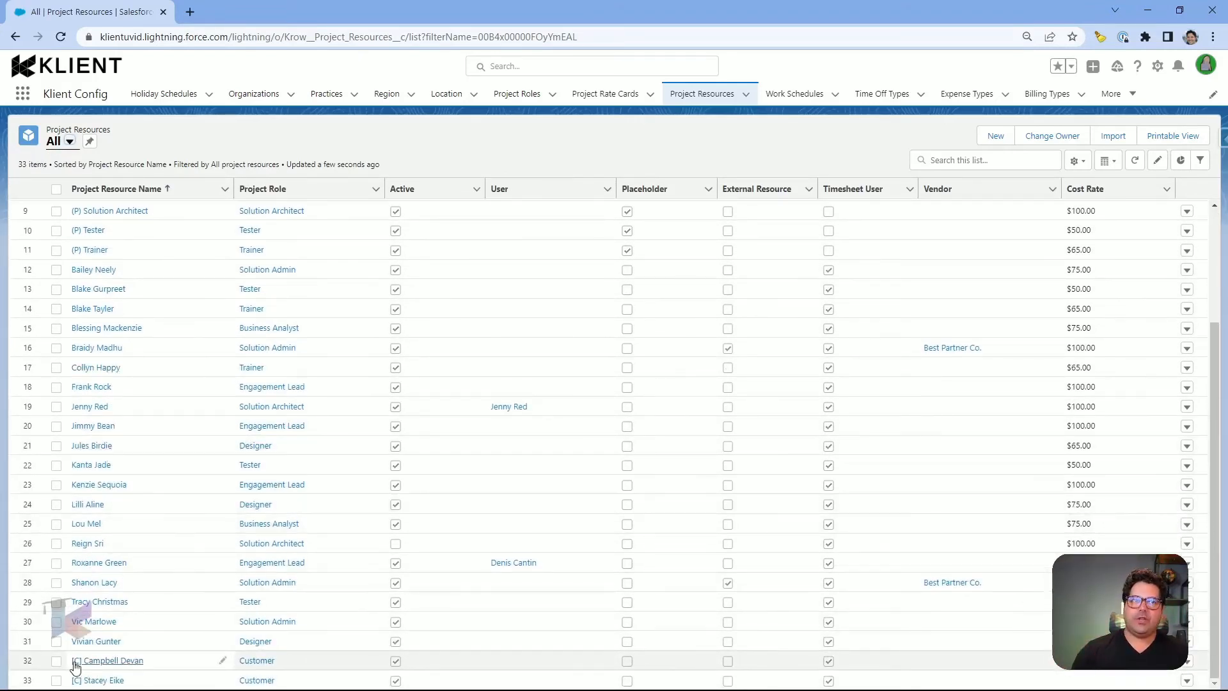
pyautogui.click(75, 665)
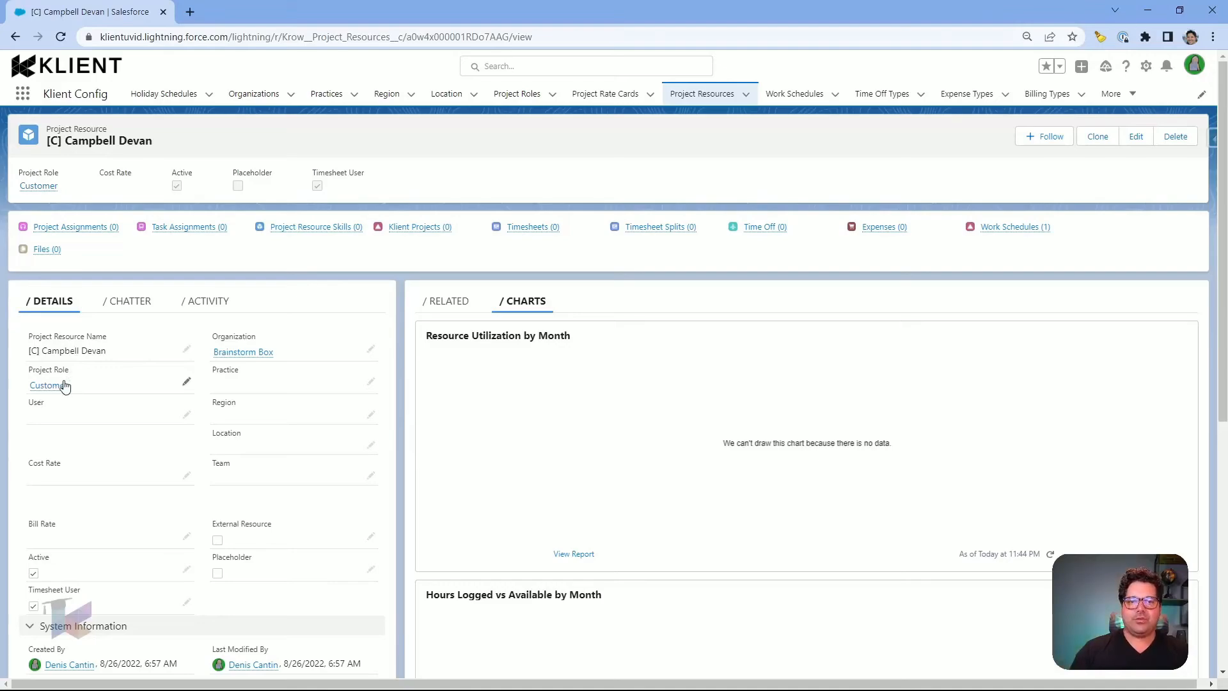
pyautogui.moveTo(62, 390)
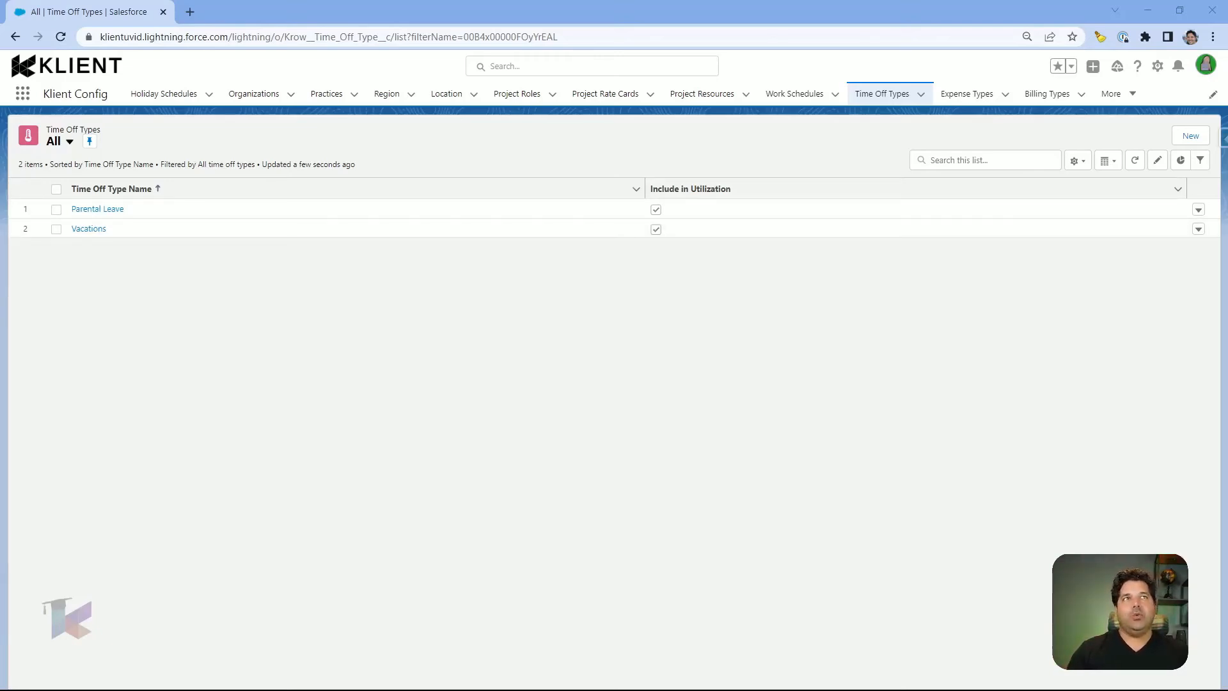
# Step: Create and save a 'Jury Duty' time off type, then return to the Time Off Types list
pyautogui.click(1191, 136)
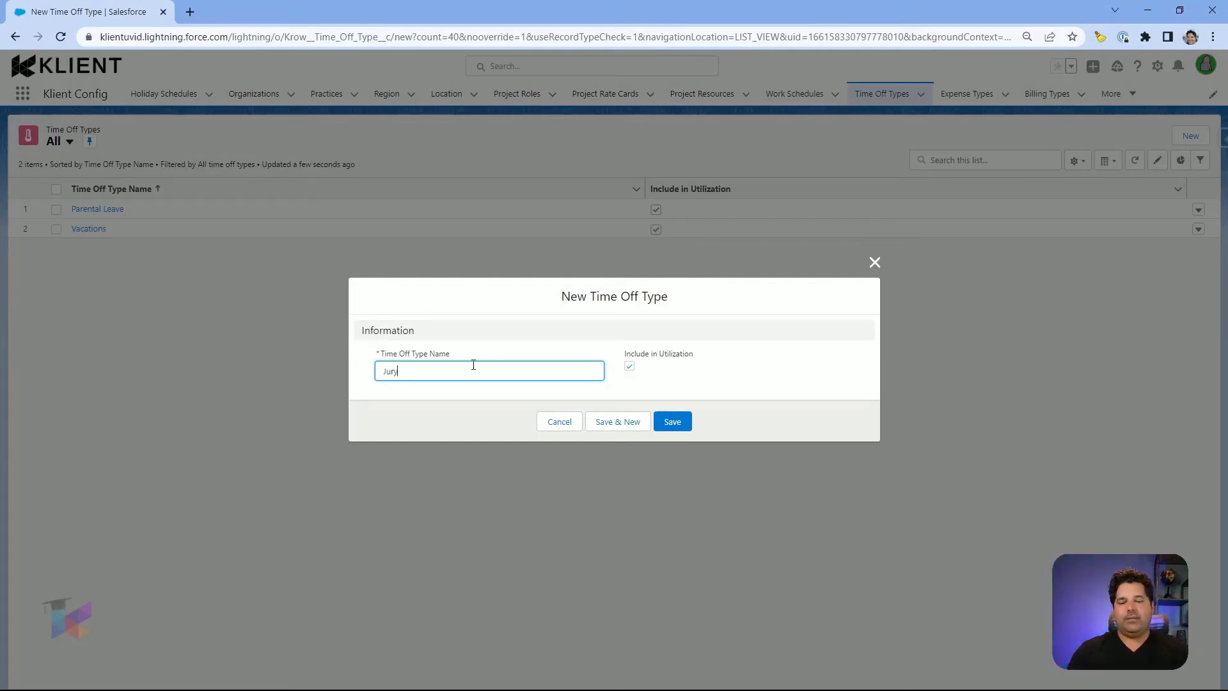
pyautogui.write('uty')
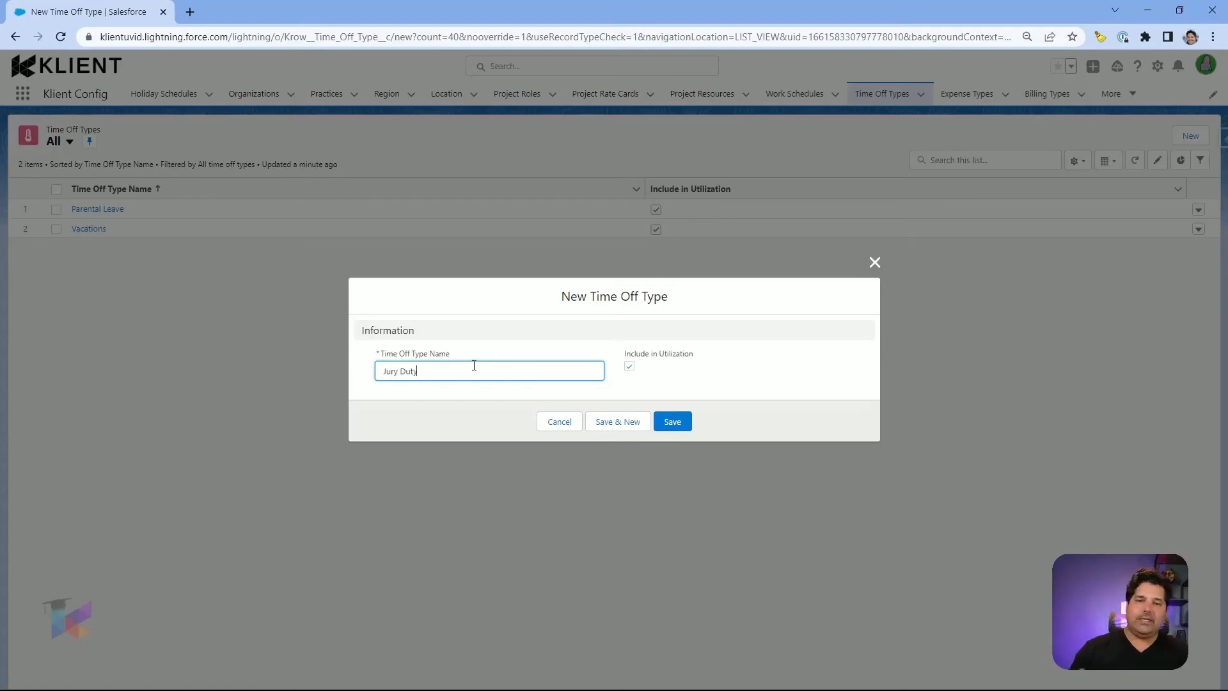
pyautogui.click(672, 427)
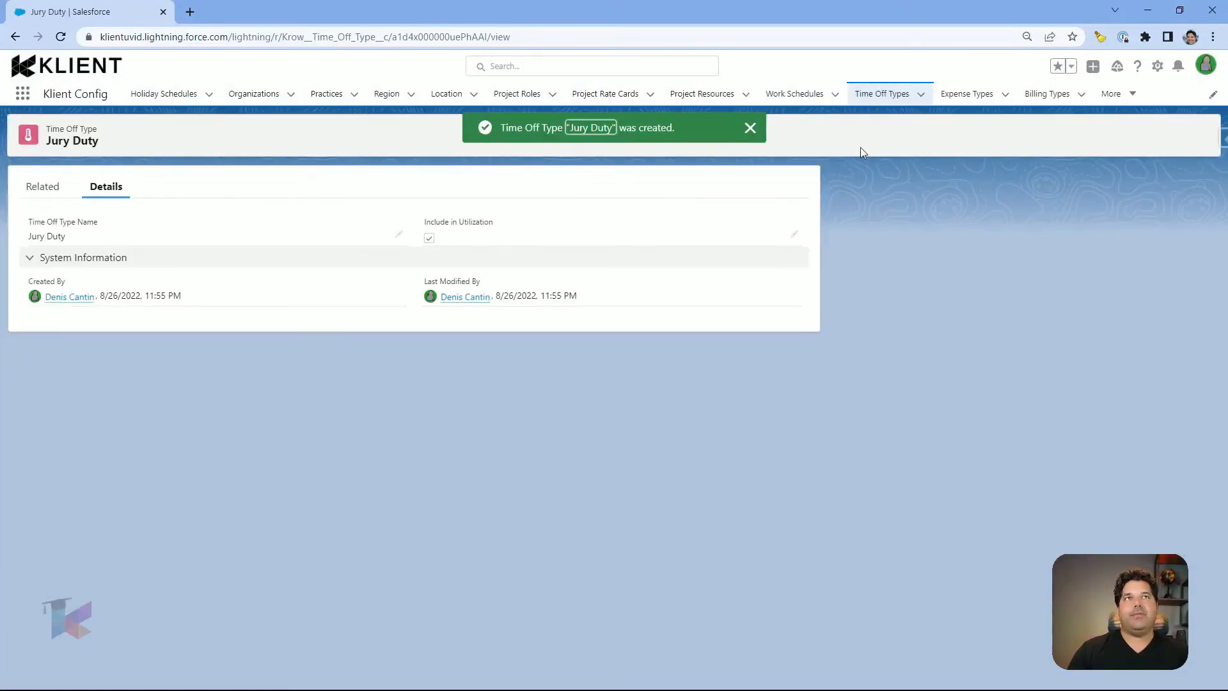
pyautogui.click(872, 95)
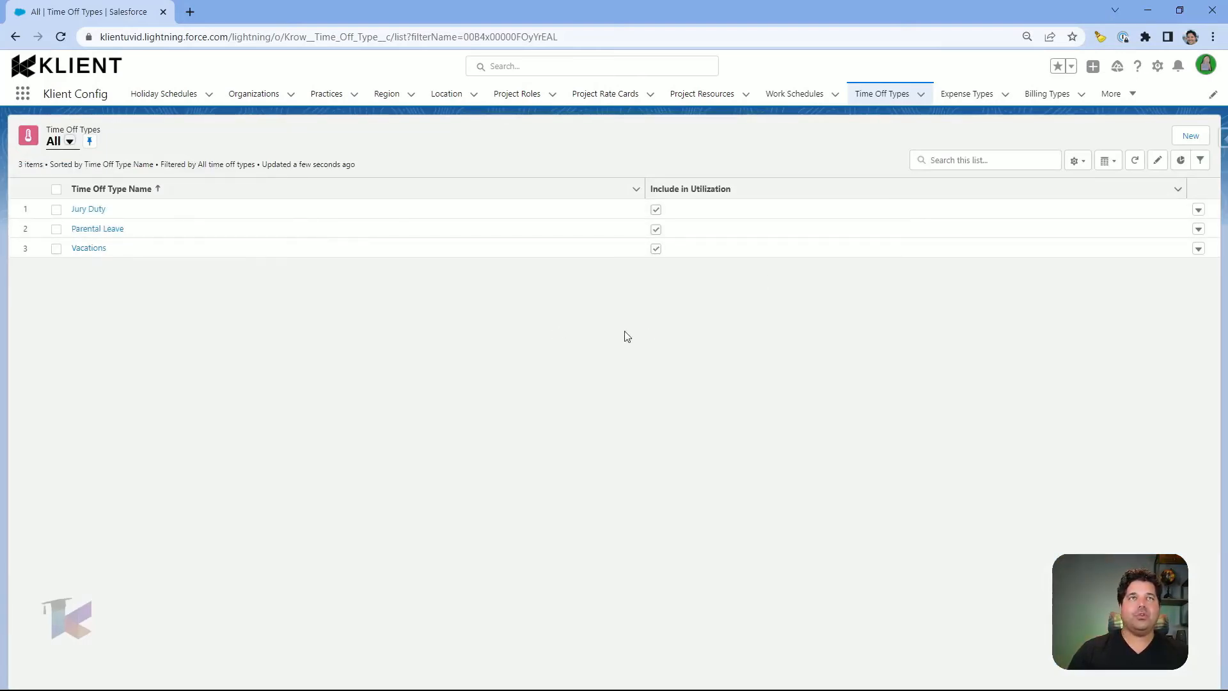
pyautogui.click(1045, 103)
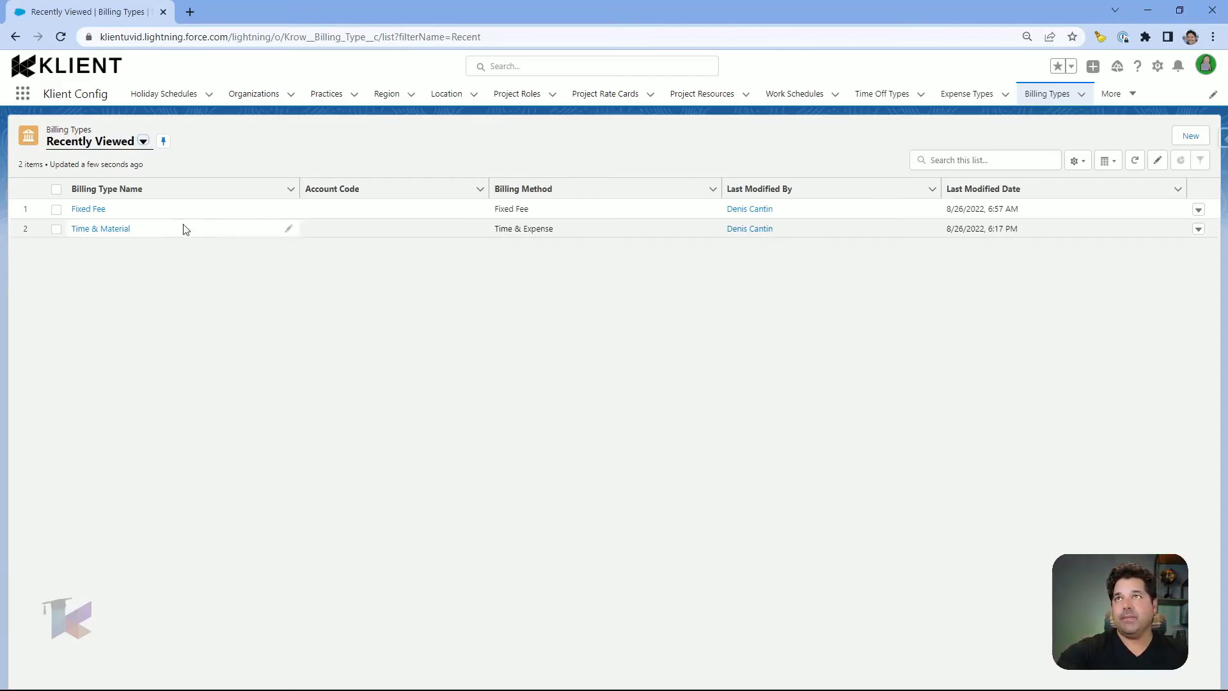
# Step: Start a new billing type, review the Billing Method options, and cancel without saving
pyautogui.click(1190, 137)
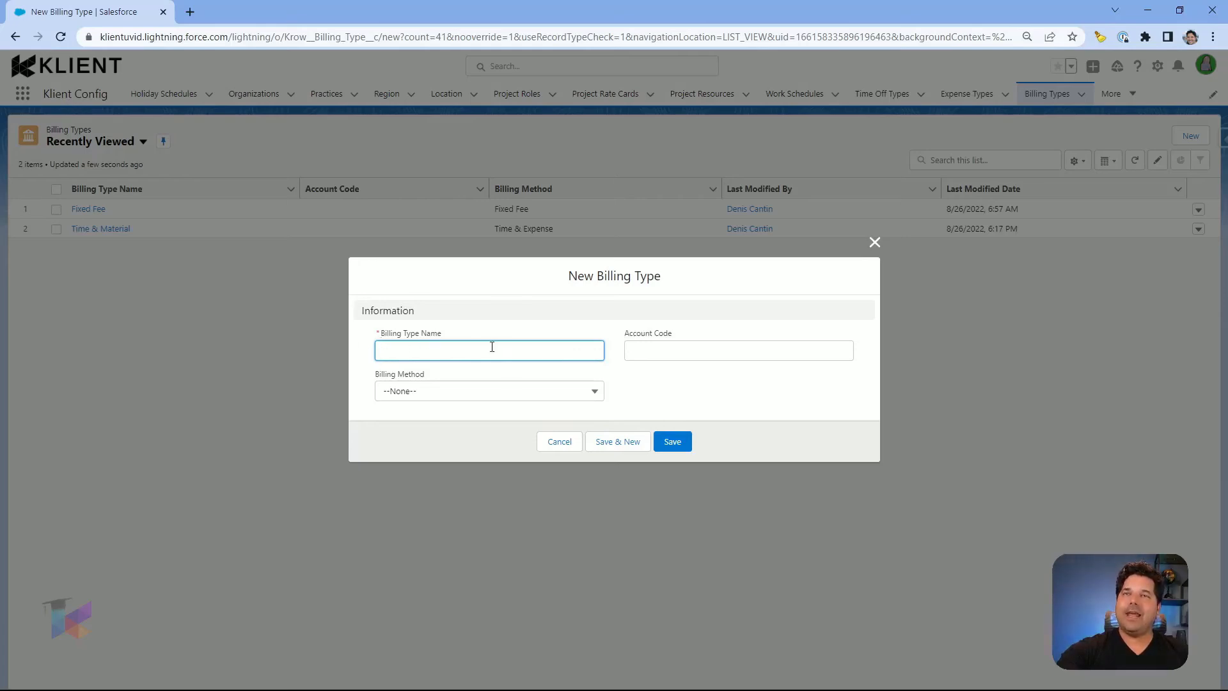
pyautogui.click(448, 395)
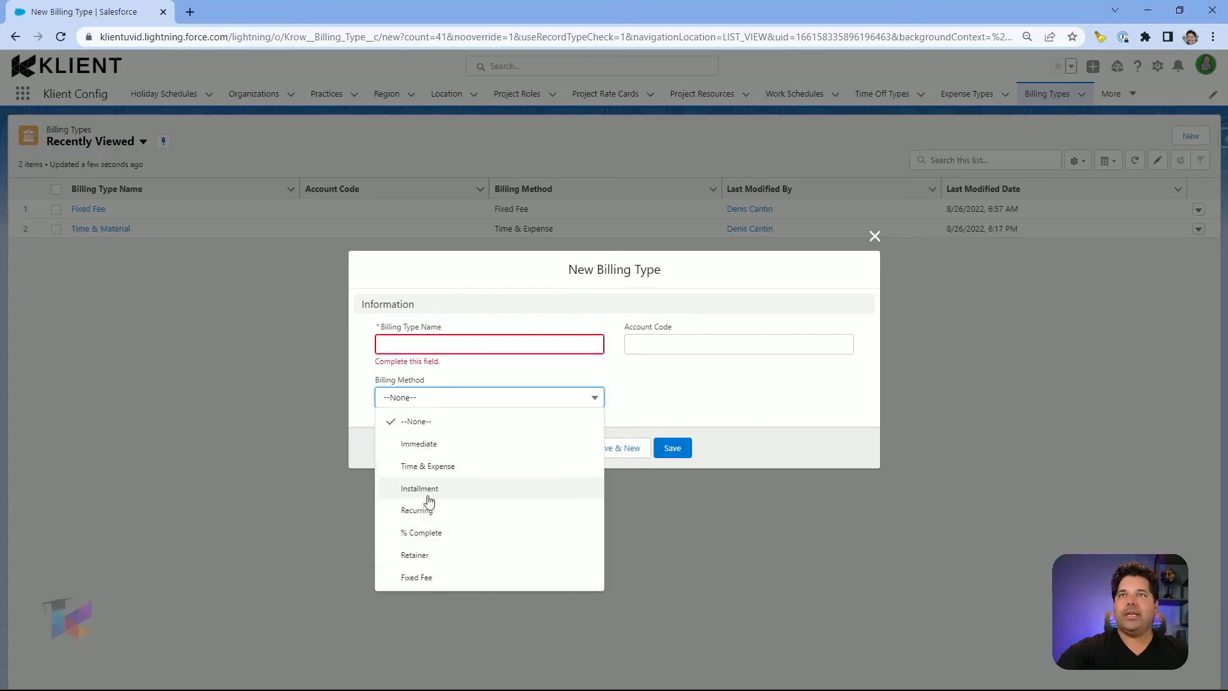
pyautogui.click(690, 386)
pyautogui.click(558, 449)
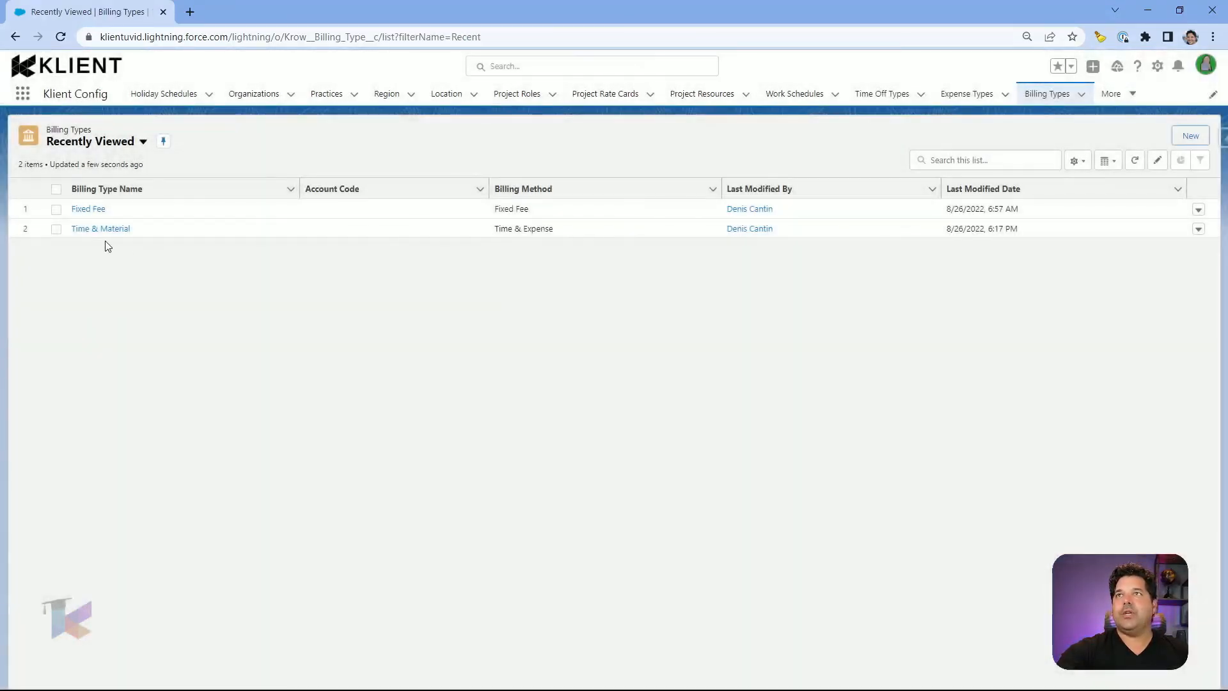
pyautogui.click(100, 229)
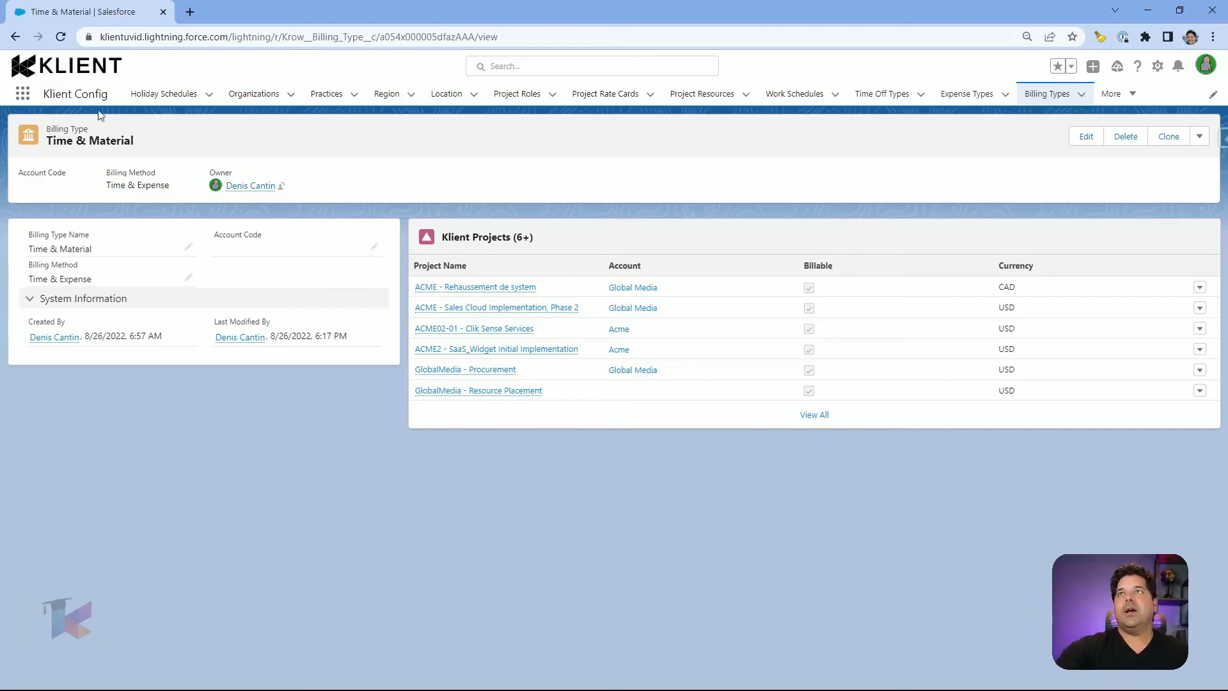
pyautogui.click(15, 37)
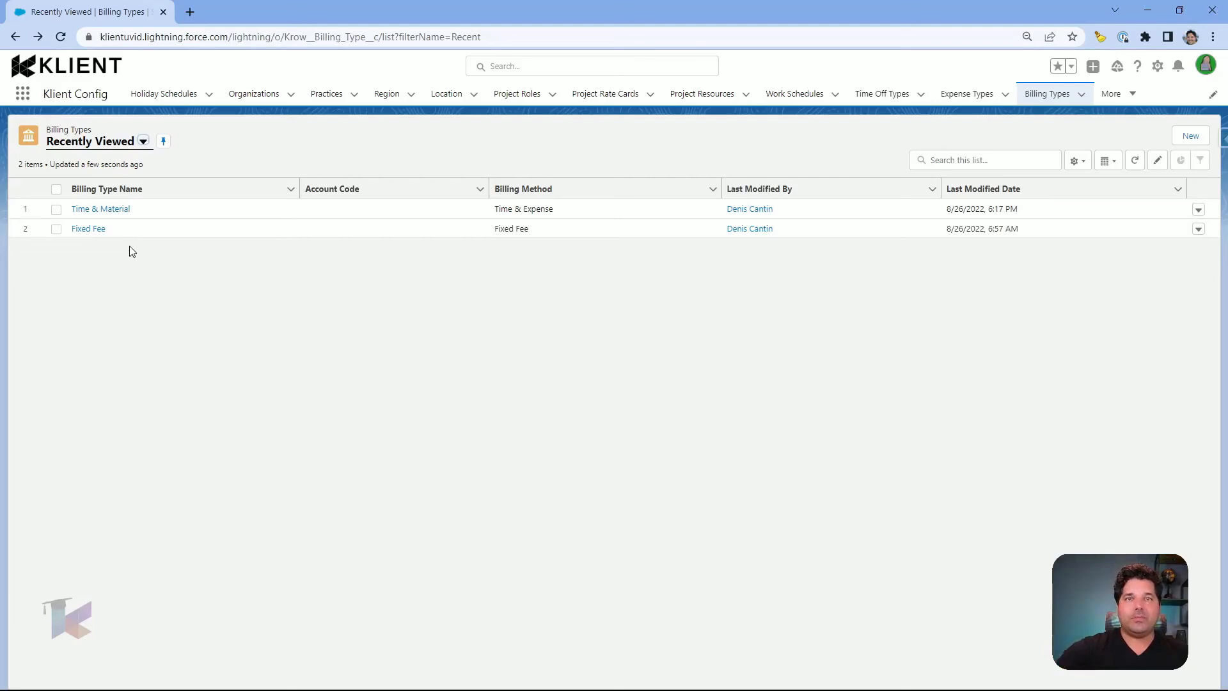
# Step: Check the Billing Method options on a new billing type, discard it, and go to Expense Types
pyautogui.click(1189, 136)
pyautogui.click(466, 392)
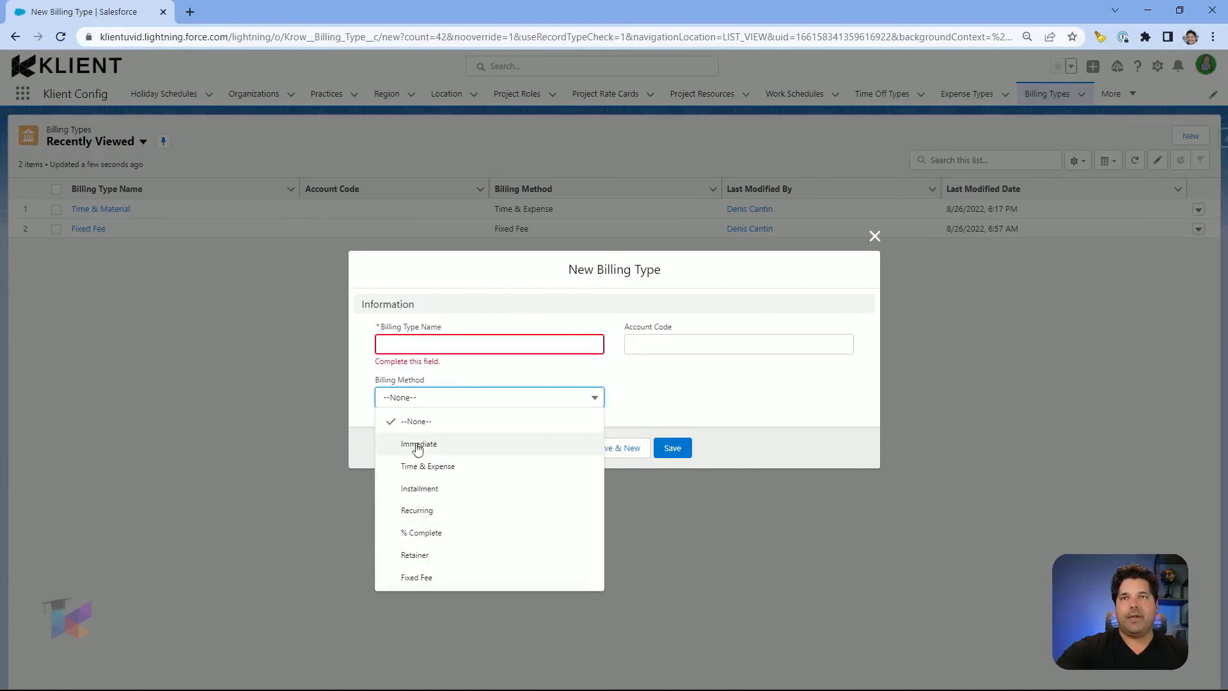
pyautogui.click(716, 397)
pyautogui.click(556, 448)
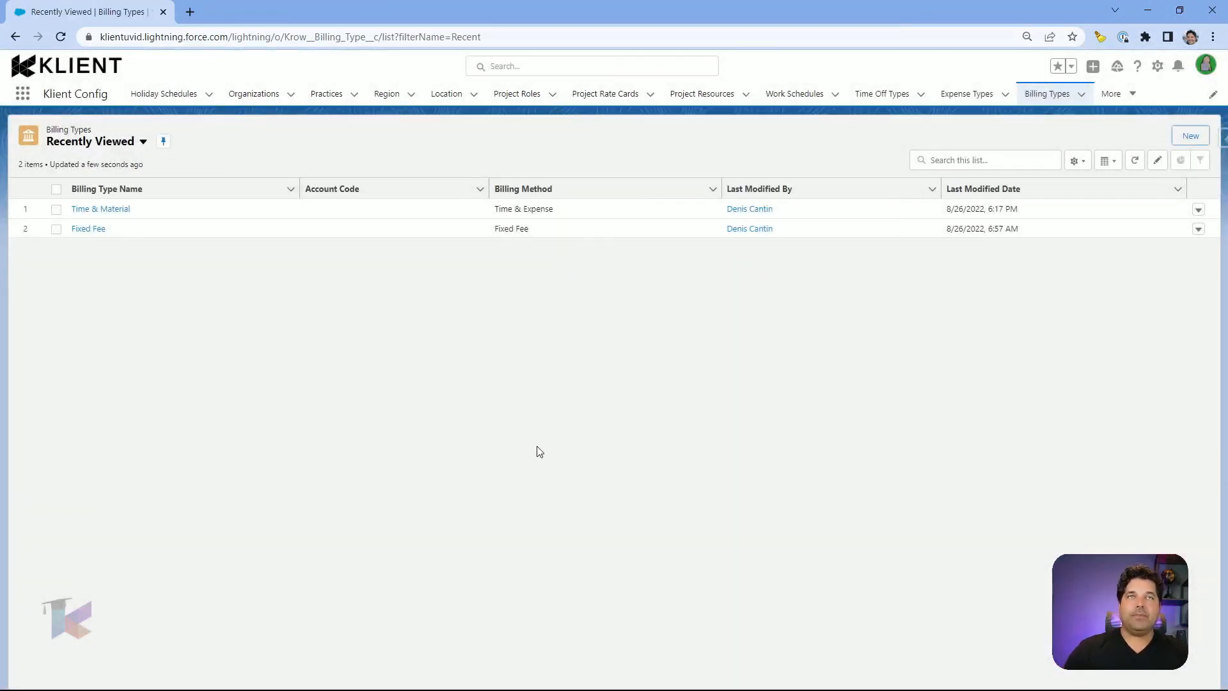
pyautogui.click(967, 94)
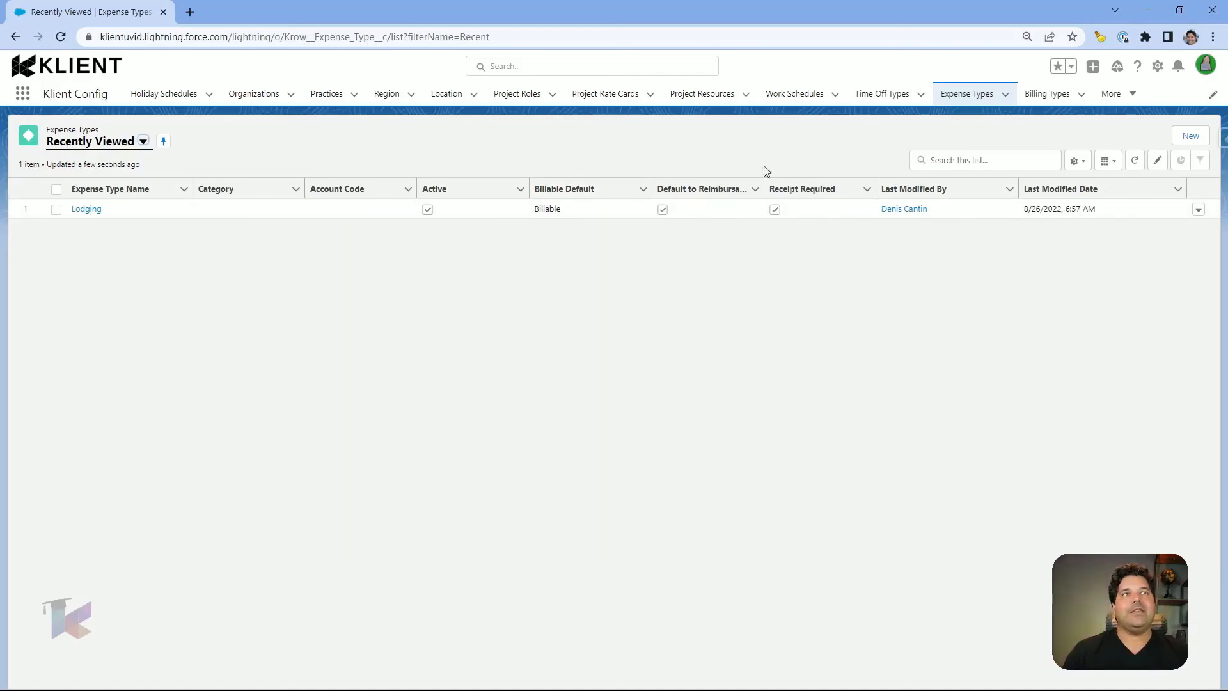
# Step: Switch the Expense Types list view to All, showing six types, and start a new expense type
pyautogui.click(143, 141)
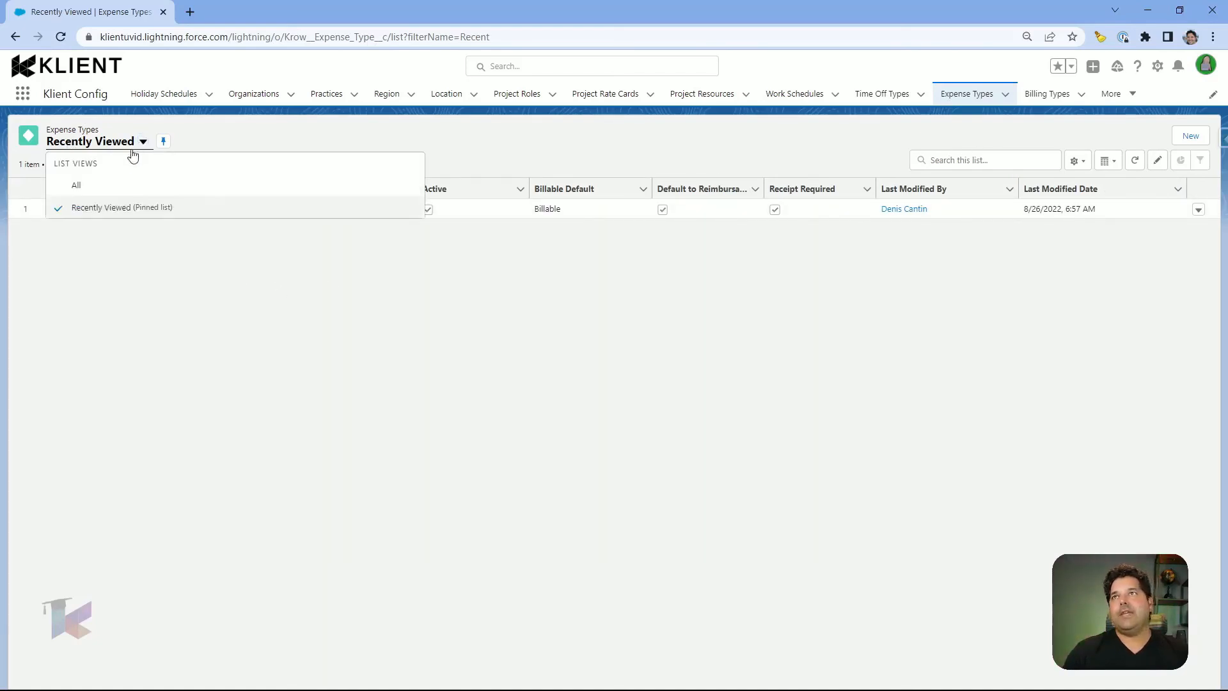
pyautogui.click(101, 187)
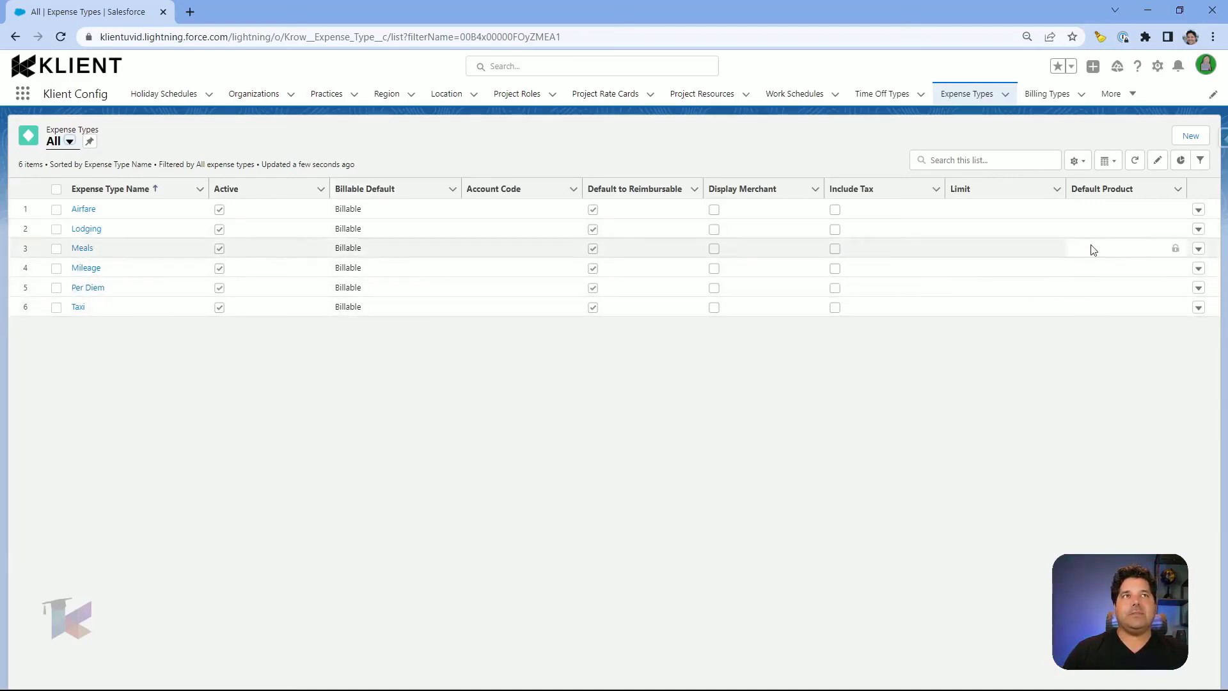
pyautogui.click(1190, 135)
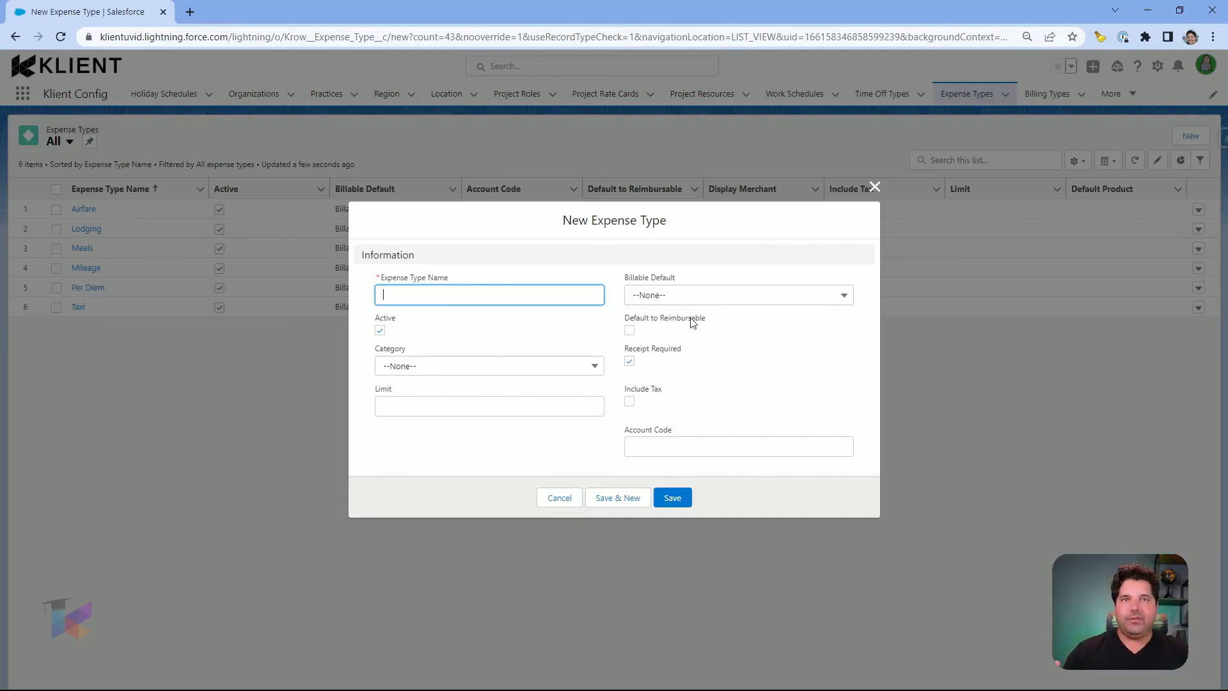
# Step: Review the Billable Default and Category picklist options, then cancel the expense type unsaved
pyautogui.click(660, 295)
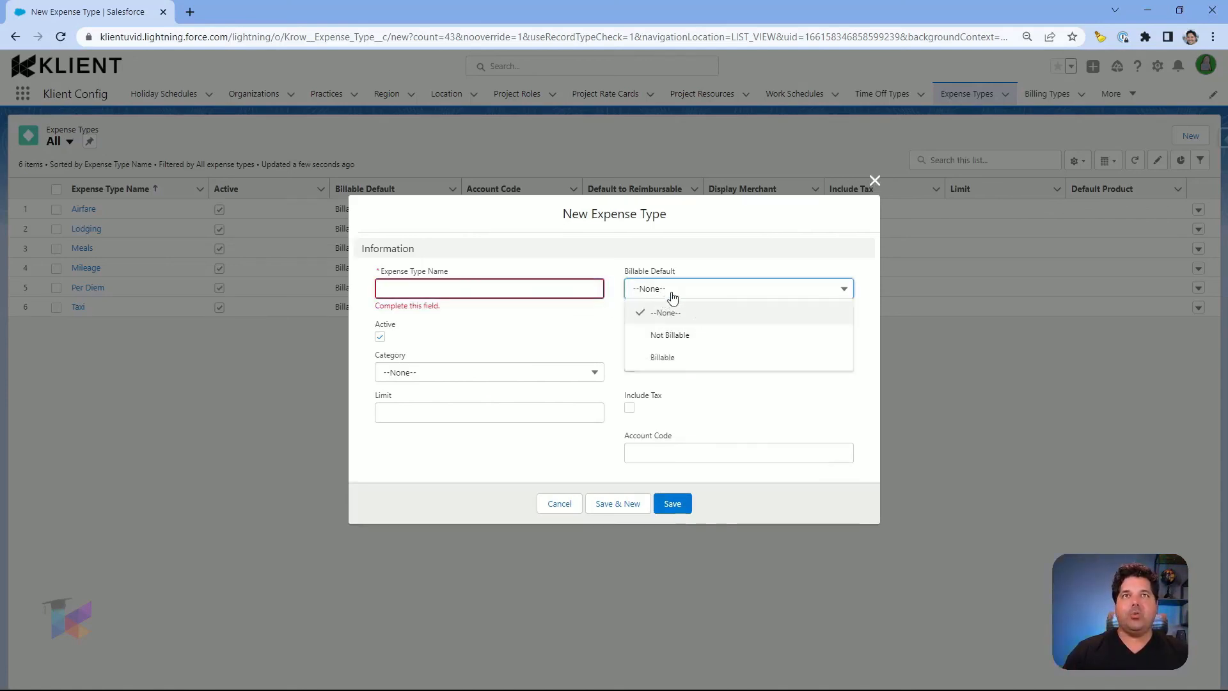
pyautogui.click(732, 247)
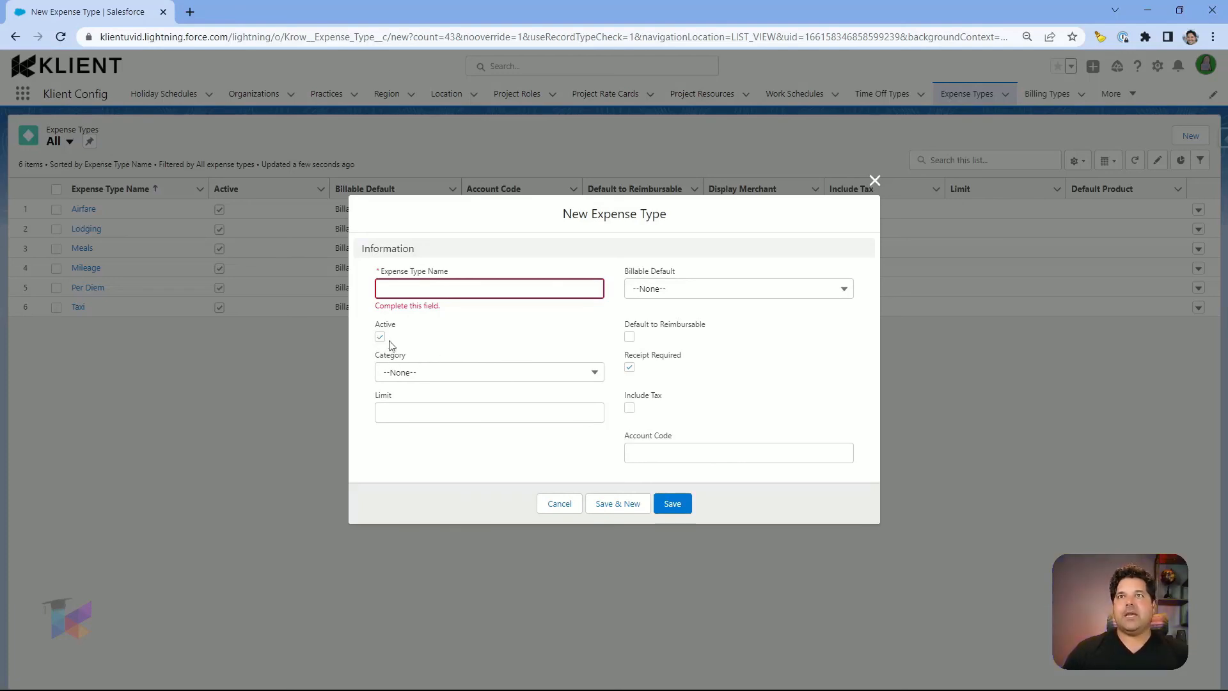
pyautogui.click(587, 375)
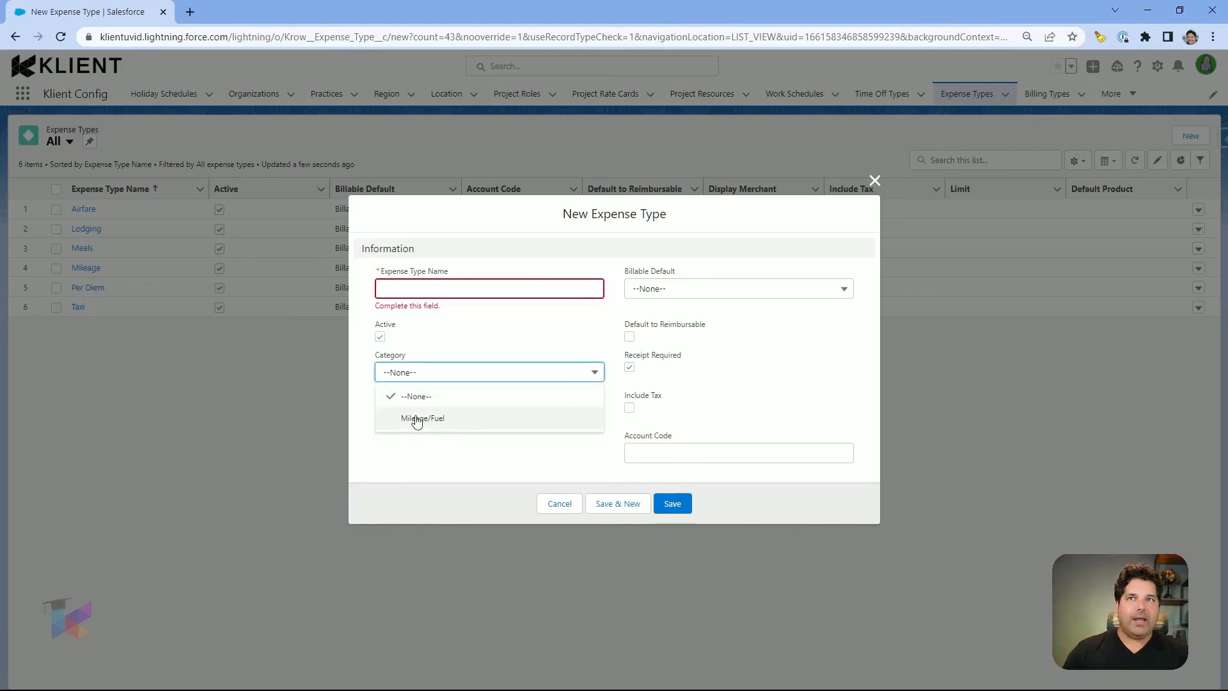
pyautogui.click(456, 442)
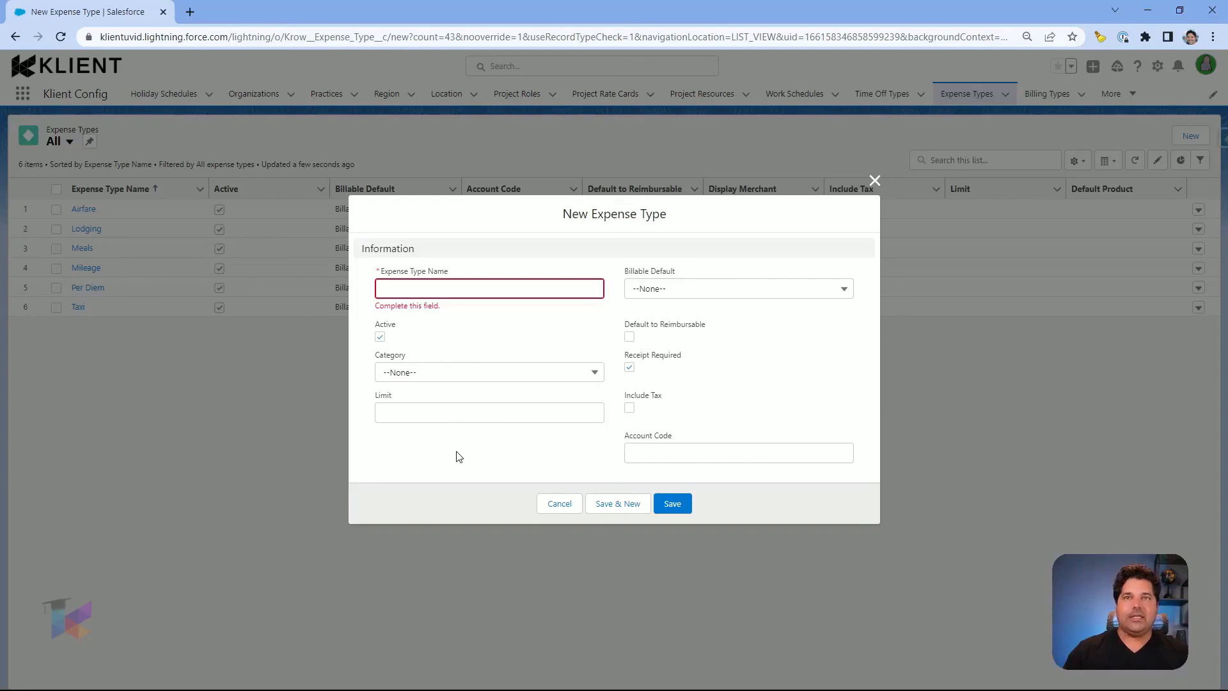
pyautogui.click(561, 505)
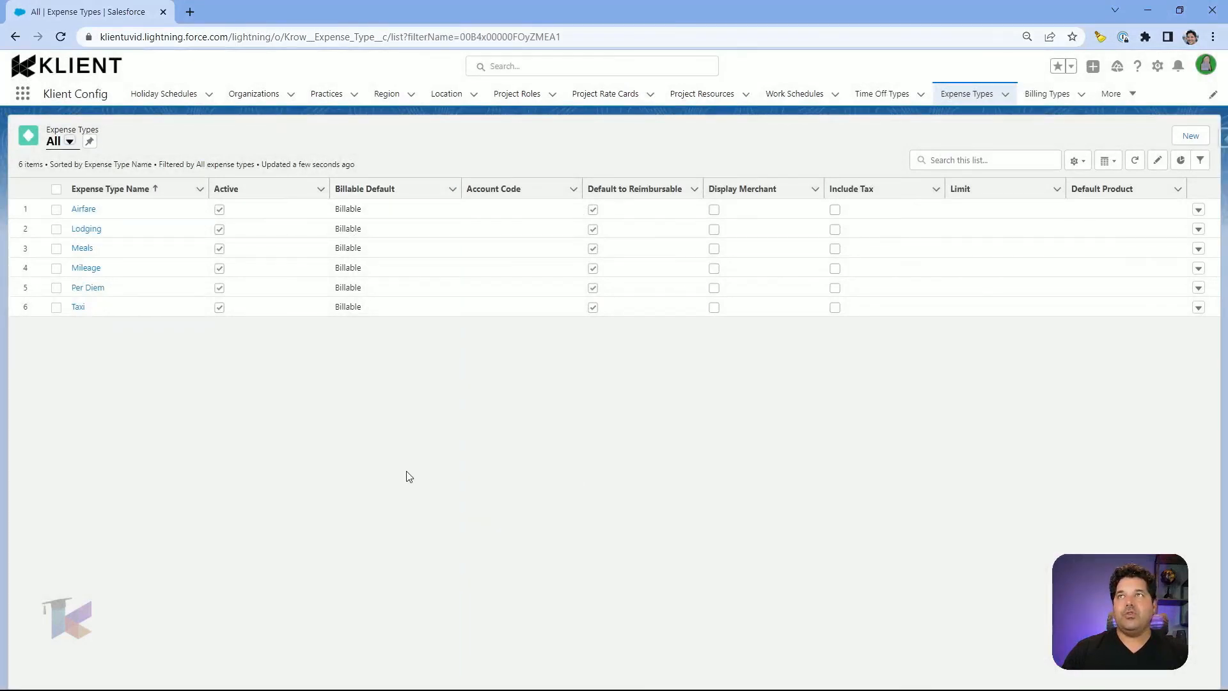